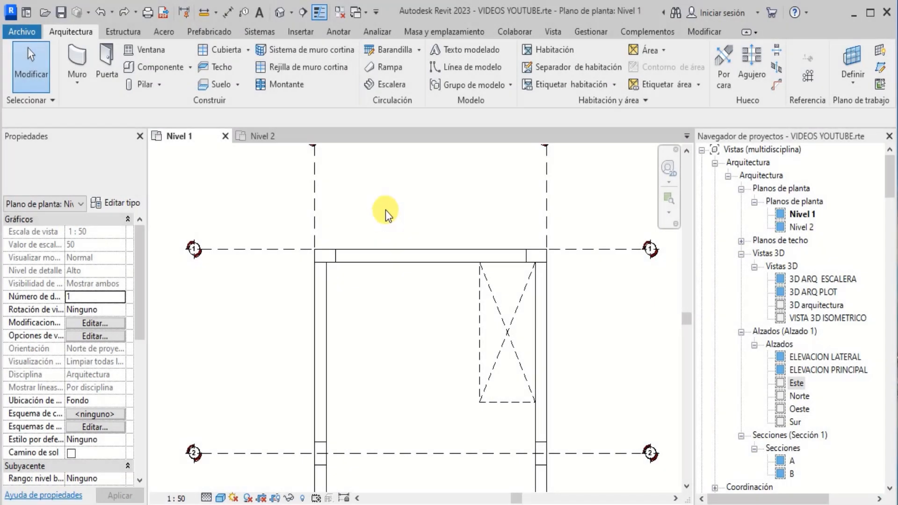
# Step: Look over the Nivel 1 floor plan along the building from grid line 1 to grid line 6
pyautogui.scroll(-3, 414, 206)
pyautogui.scroll(-2, 414, 452)
pyautogui.scroll(5, 419, 457)
pyautogui.scroll(-4, 349, 380)
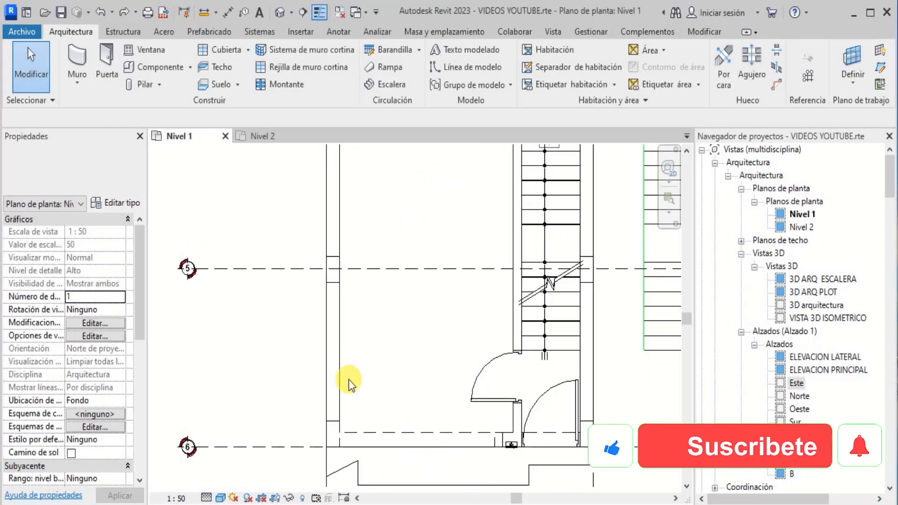
pyautogui.scroll(5, 386, 255)
pyautogui.scroll(-3, 363, 230)
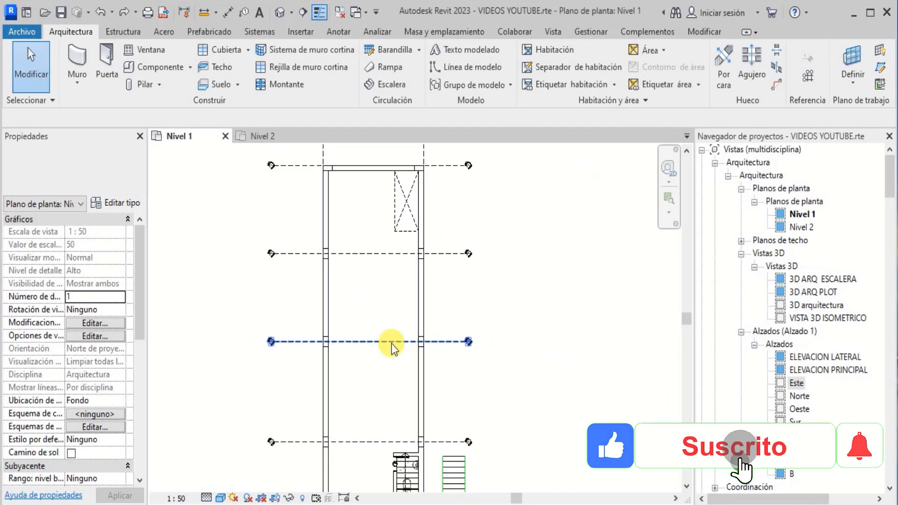
pyautogui.scroll(4, 377, 166)
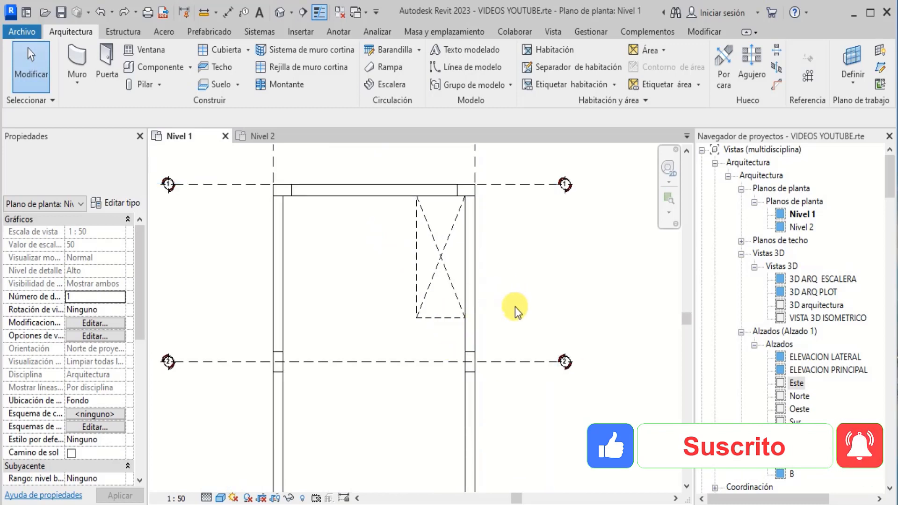
# Step: Look through the project's floor plans and elevations, and open the Este elevation view
pyautogui.click(756, 163)
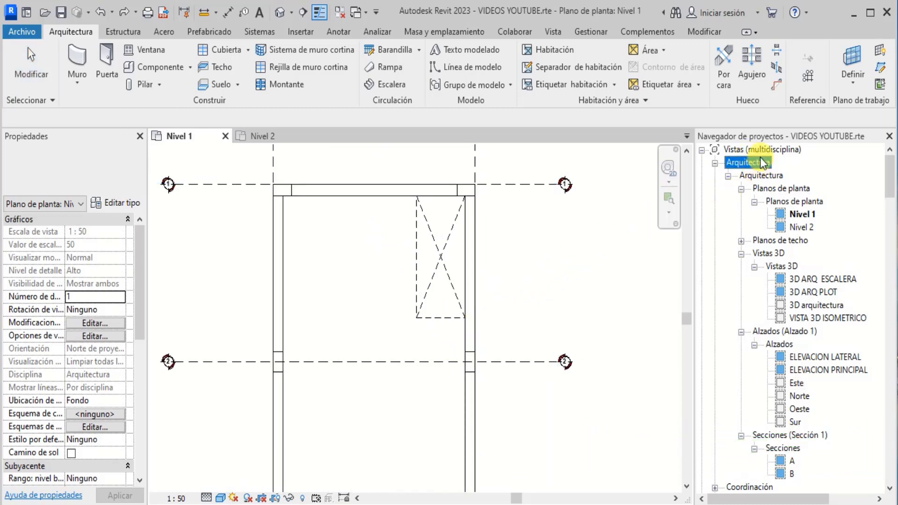
pyautogui.click(786, 202)
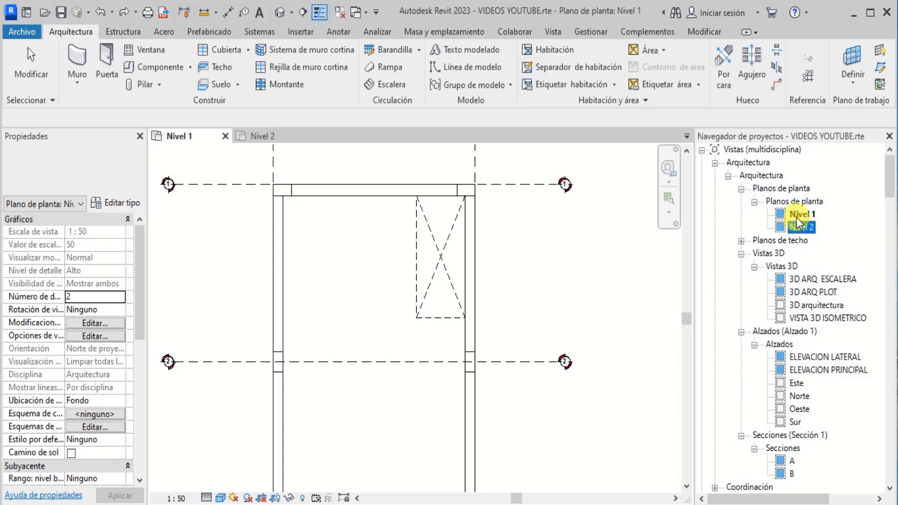
pyautogui.click(797, 217)
pyautogui.scroll(-3, 800, 281)
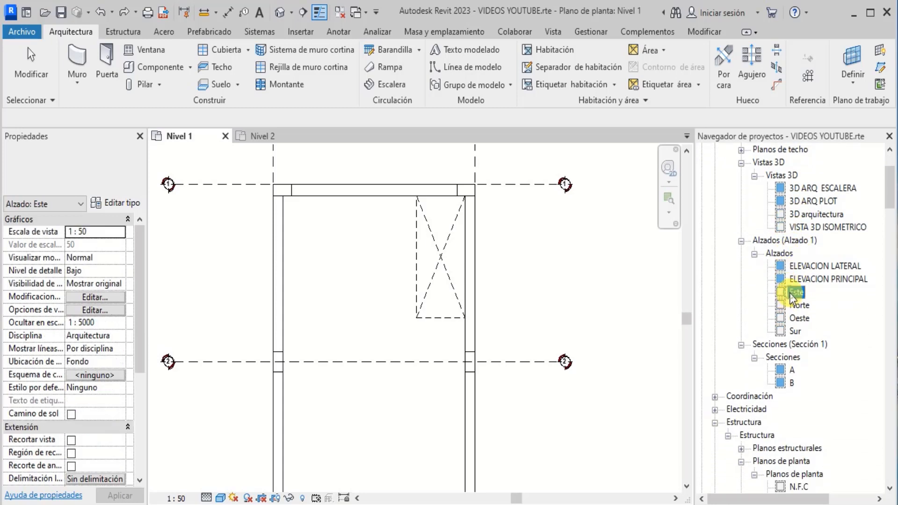
pyautogui.click(778, 253)
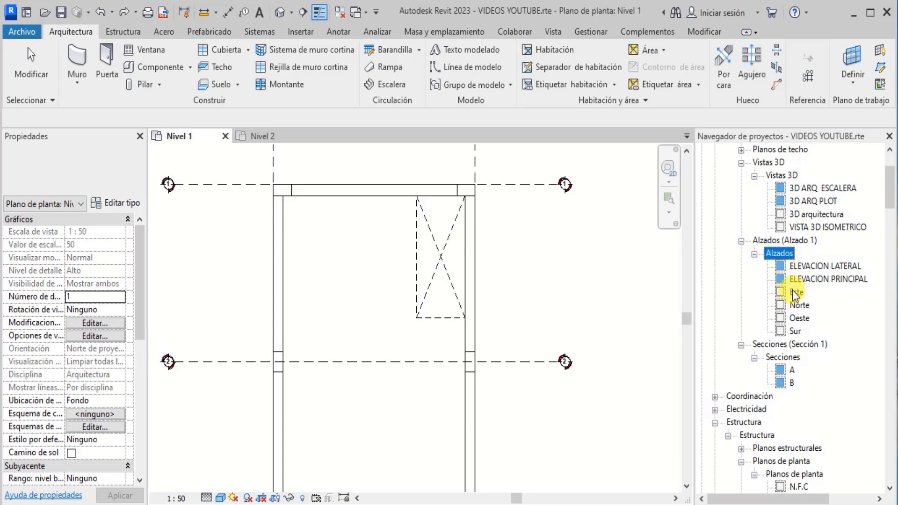
pyautogui.click(793, 291)
pyautogui.click(797, 305)
pyautogui.click(796, 331)
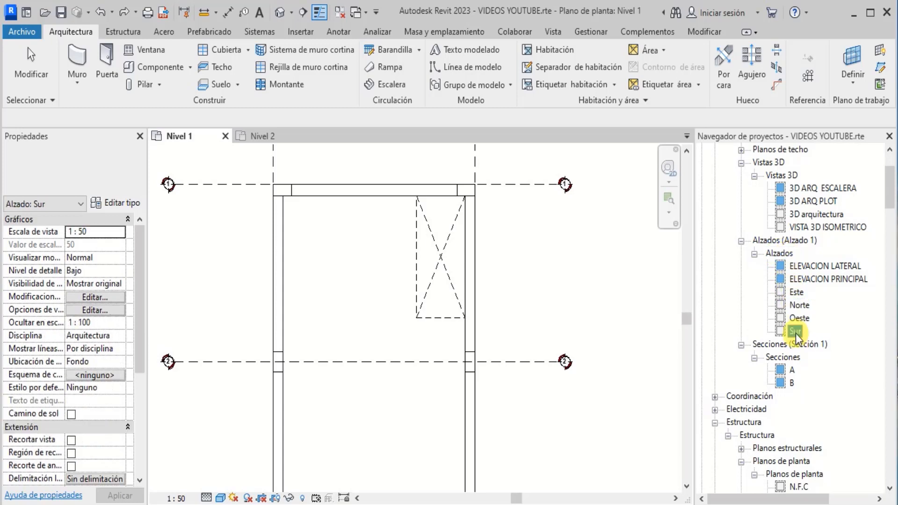
pyautogui.click(797, 292)
pyautogui.doubleClick(795, 293)
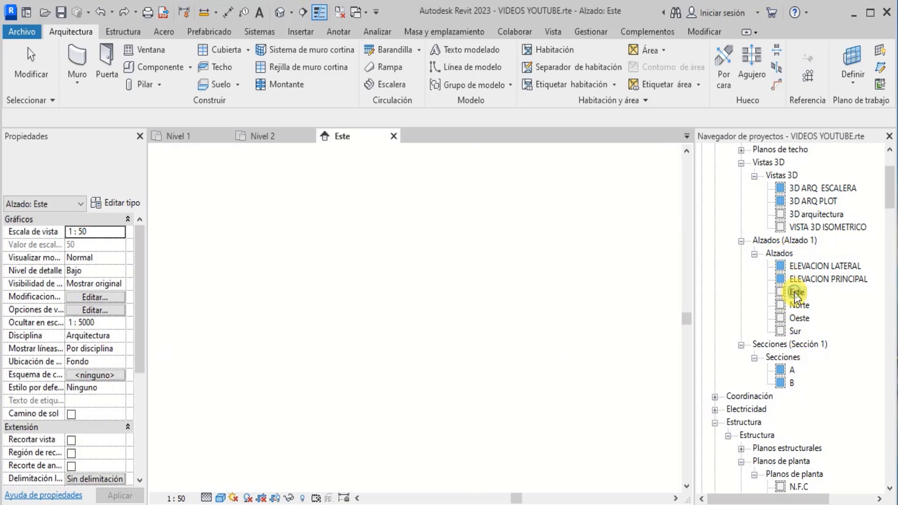
# Step: Examine the Nivel 1 and Nivel 2 level markers in the Este elevation and compare them with the listed floor plans
pyautogui.scroll(5, 509, 337)
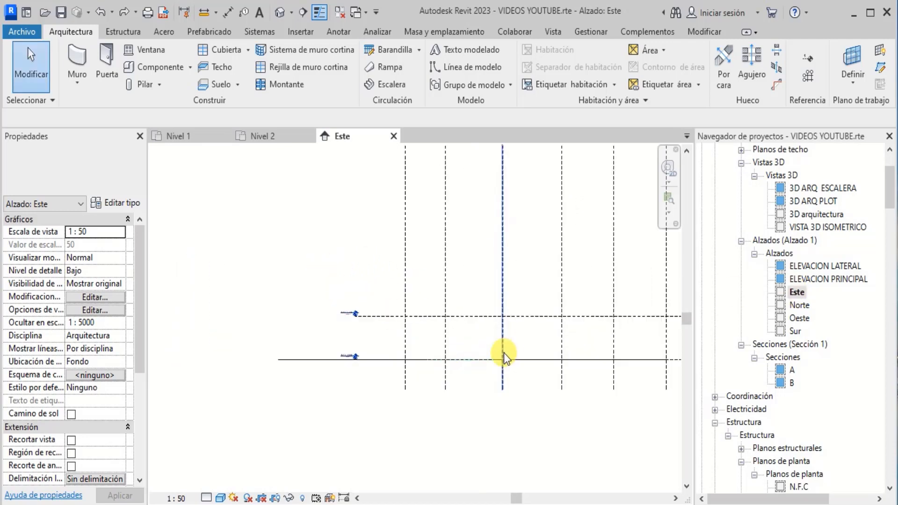
pyautogui.scroll(2, 327, 327)
pyautogui.scroll(-1, 297, 263)
pyautogui.scroll(2, 394, 333)
pyautogui.scroll(4, 337, 365)
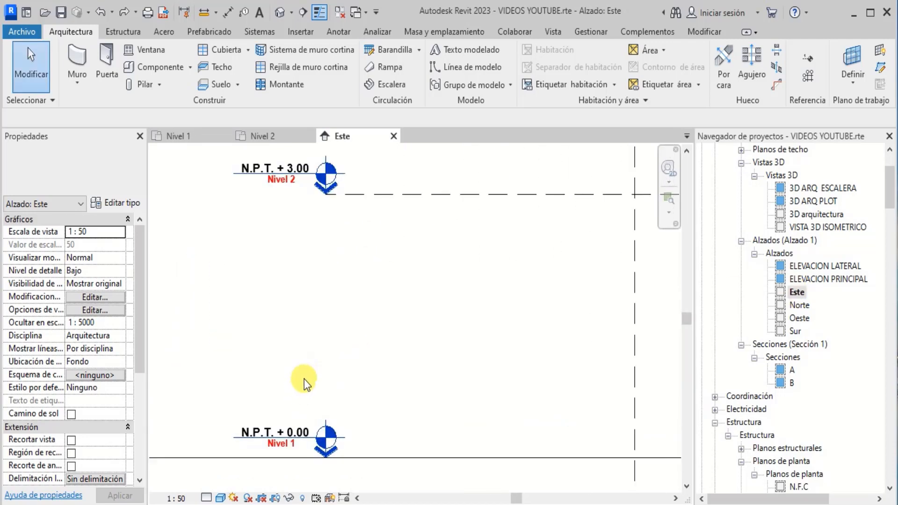
pyautogui.scroll(-1, 307, 316)
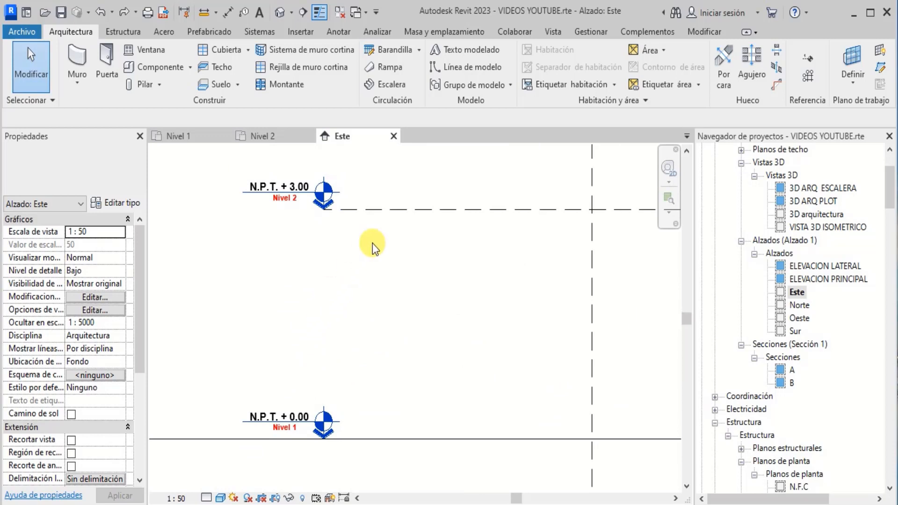
pyautogui.scroll(3, 795, 237)
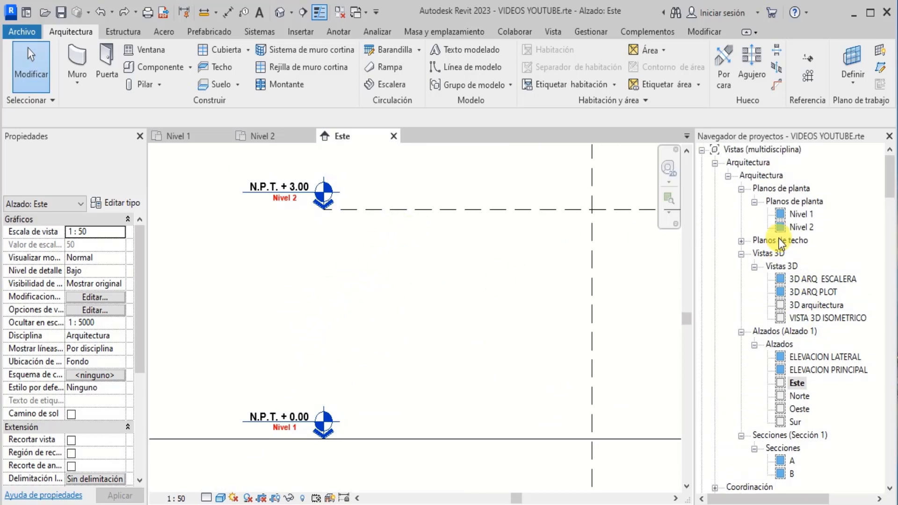
pyautogui.click(799, 215)
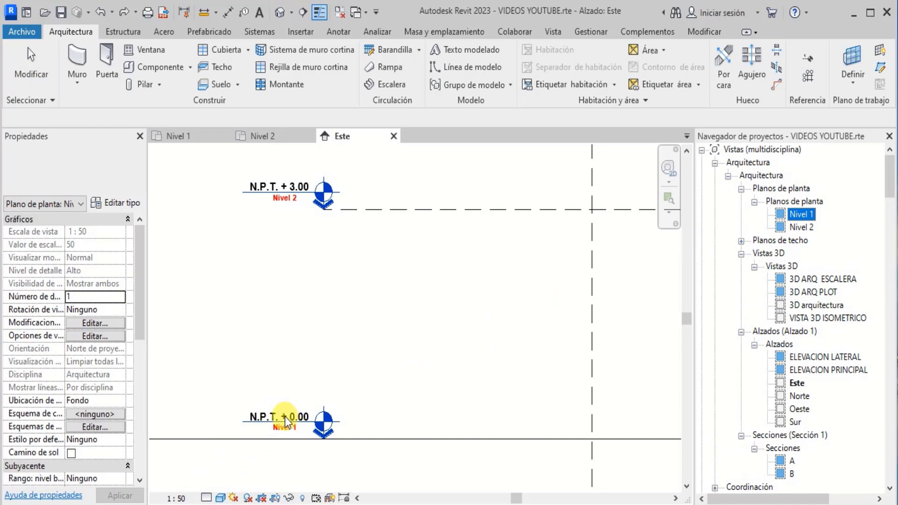
pyautogui.scroll(3, 287, 431)
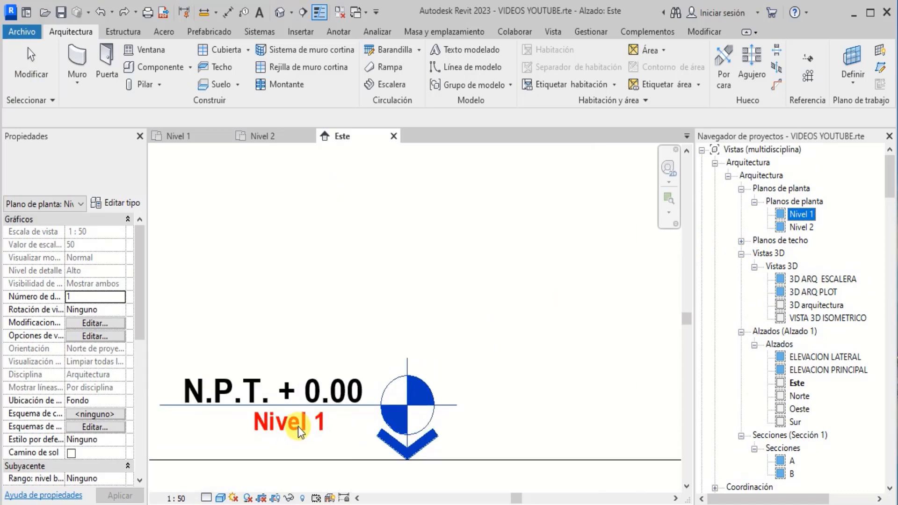
pyautogui.scroll(-4, 298, 426)
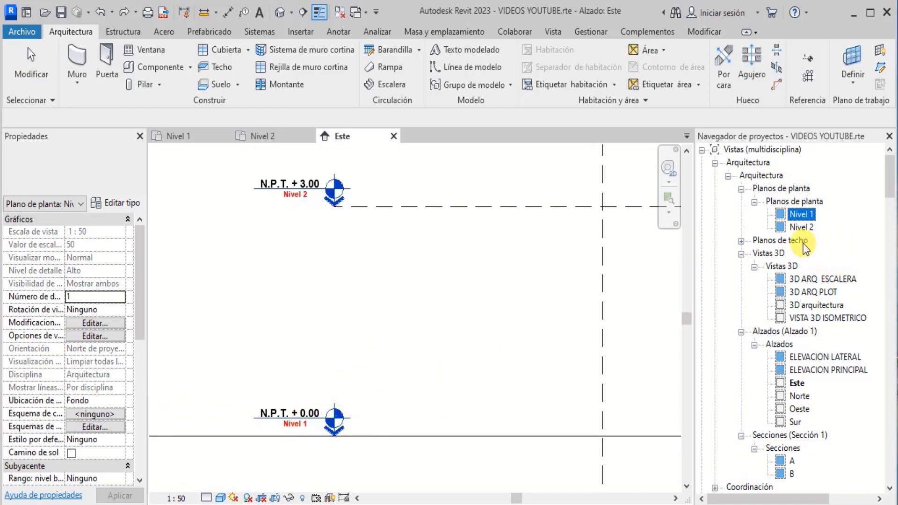
# Step: View the Nivel 2 floor plan, close it, and inspect the Nivel 2 marker in the Este elevation
pyautogui.doubleClick(796, 227)
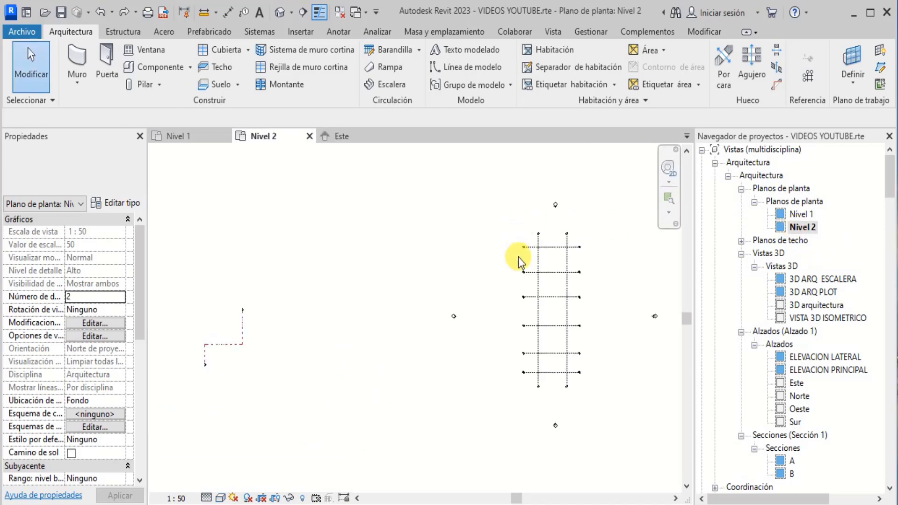
pyautogui.click(309, 137)
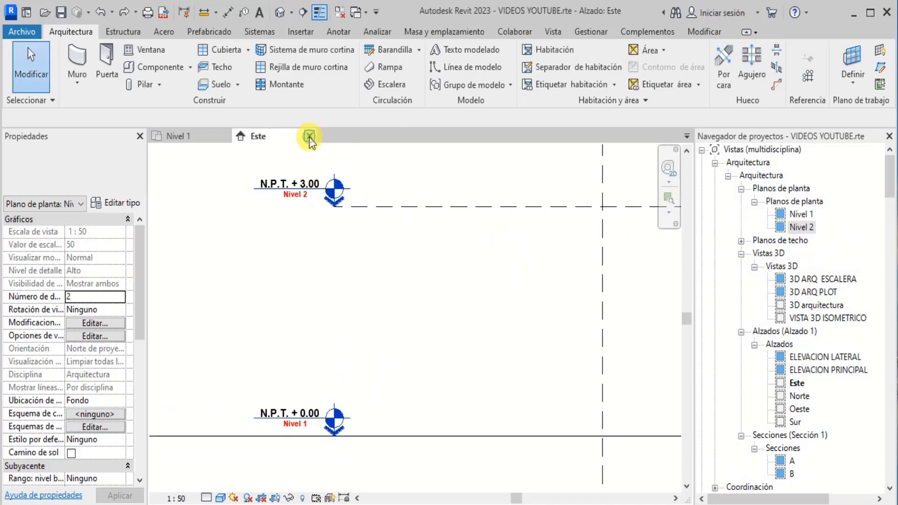
pyautogui.scroll(-2, 334, 262)
pyautogui.scroll(4, 299, 248)
pyautogui.scroll(3, 288, 323)
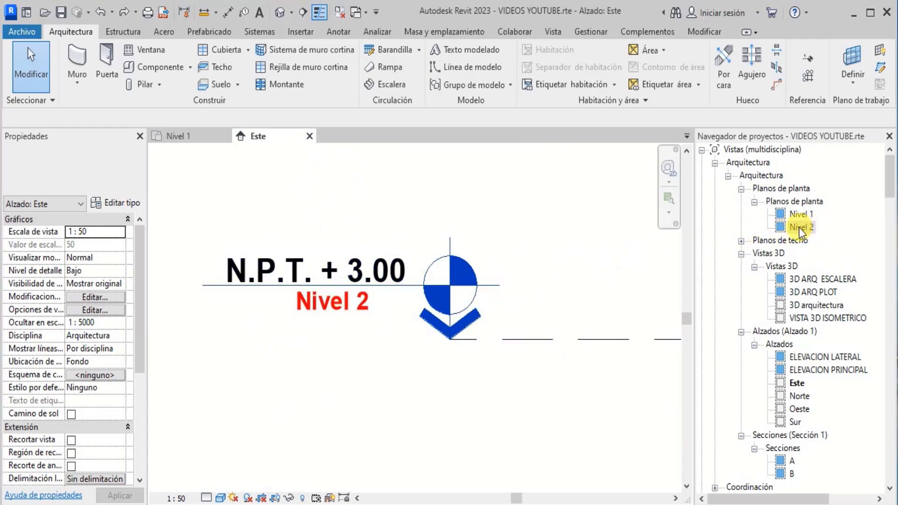
pyautogui.scroll(-5, 310, 343)
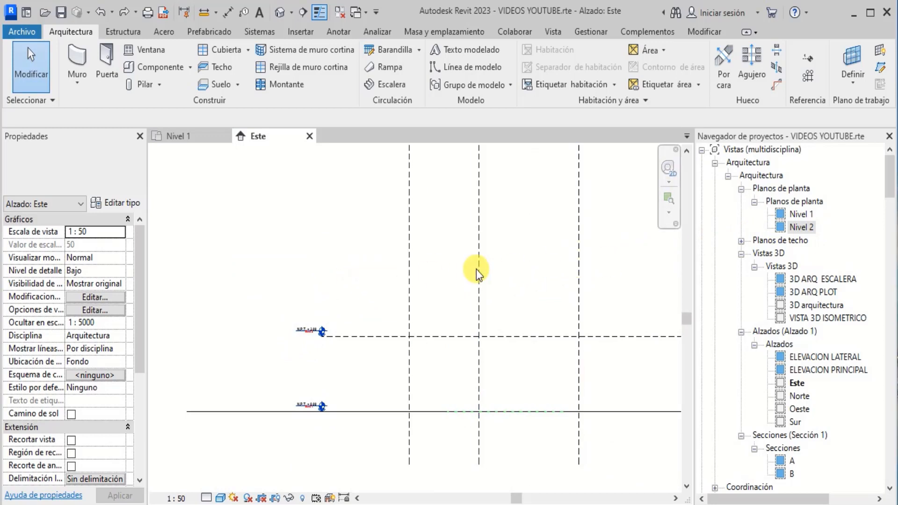
pyautogui.scroll(-3, 419, 266)
pyautogui.scroll(4, 405, 279)
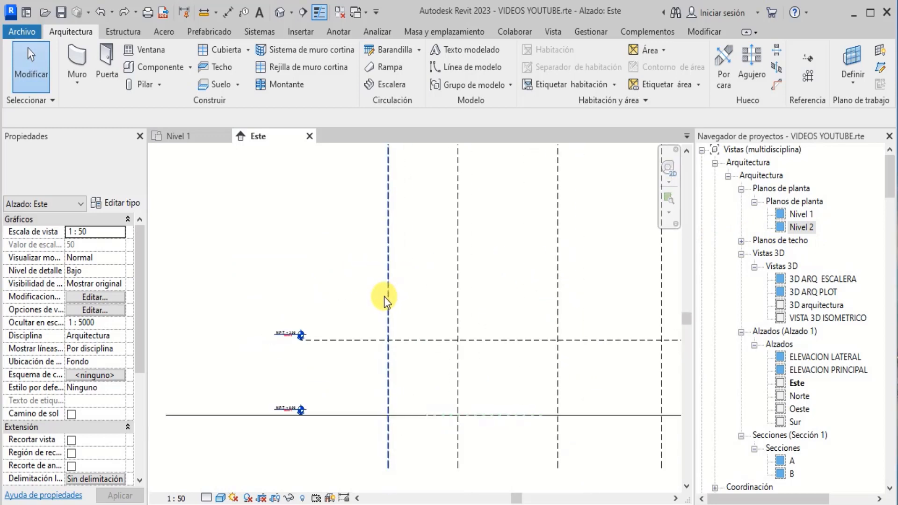
# Step: Start the Level tool and choose the Nivel 1 level type for the new level
pyautogui.scroll(1, 387, 288)
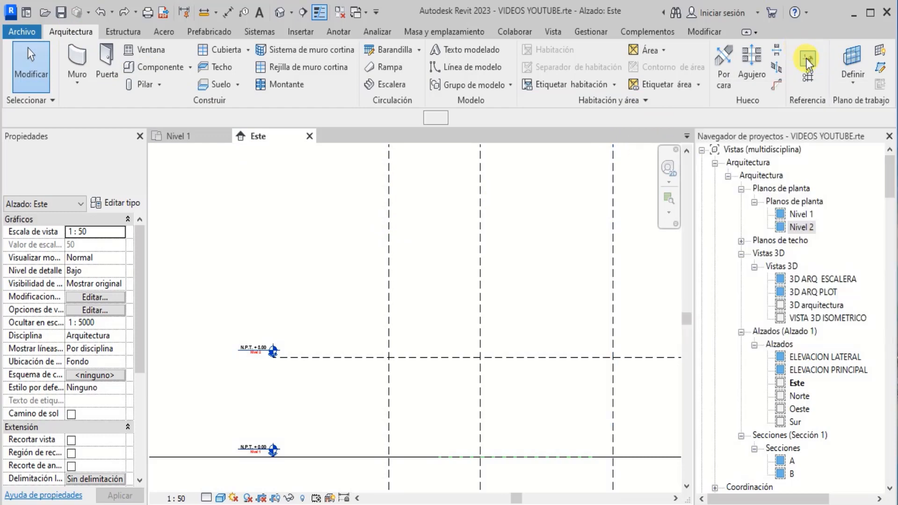
pyautogui.click(807, 58)
pyautogui.scroll(3, 244, 277)
pyautogui.scroll(-3, 253, 281)
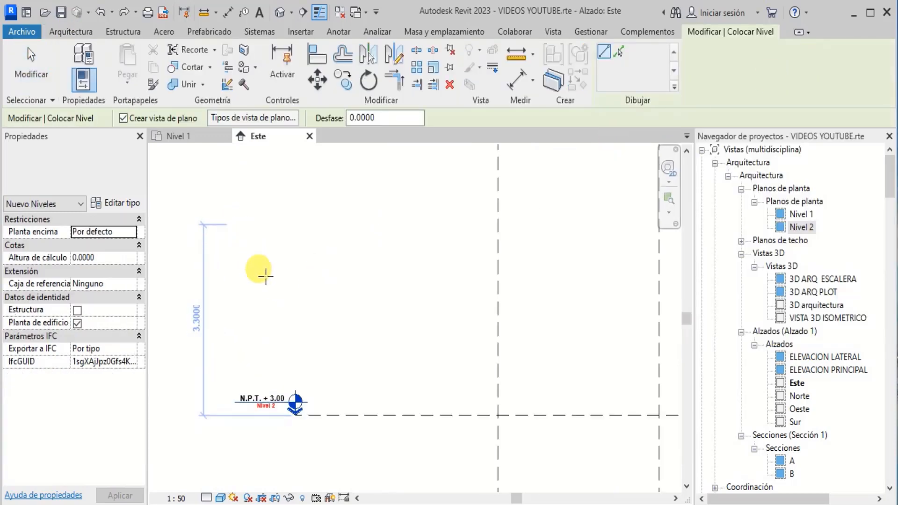
pyautogui.scroll(3, 262, 287)
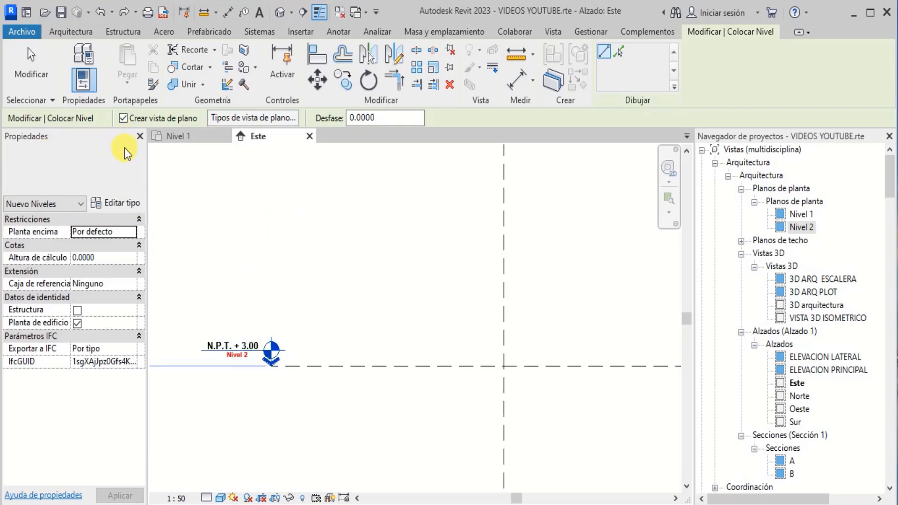
pyautogui.click(120, 160)
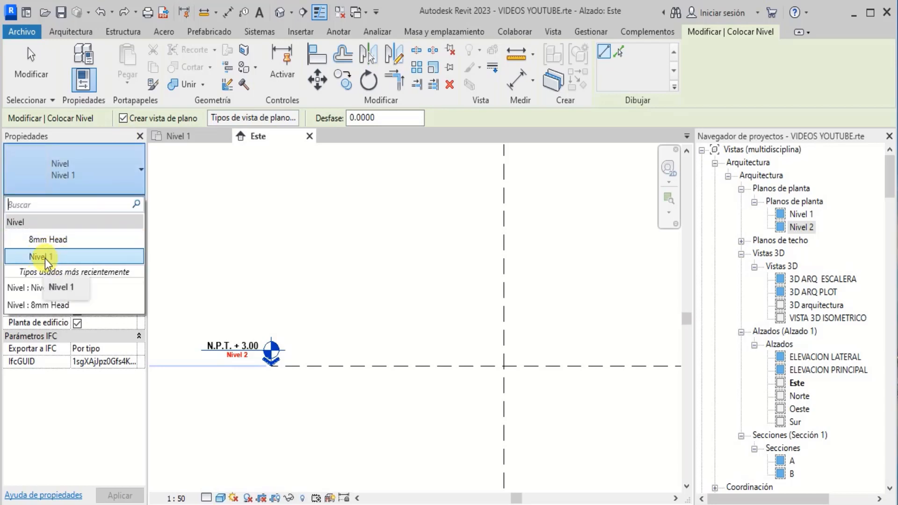
pyautogui.click(61, 256)
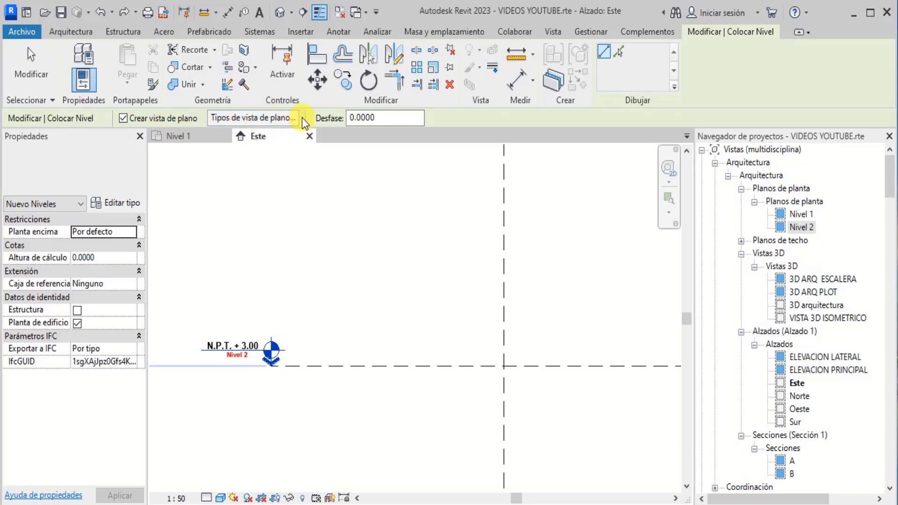
# Step: Draw a level line 3 m above Nivel 2, from above its marker to a point aligned with the line's opposite end
pyautogui.scroll(-3, 270, 280)
pyautogui.scroll(5, 244, 286)
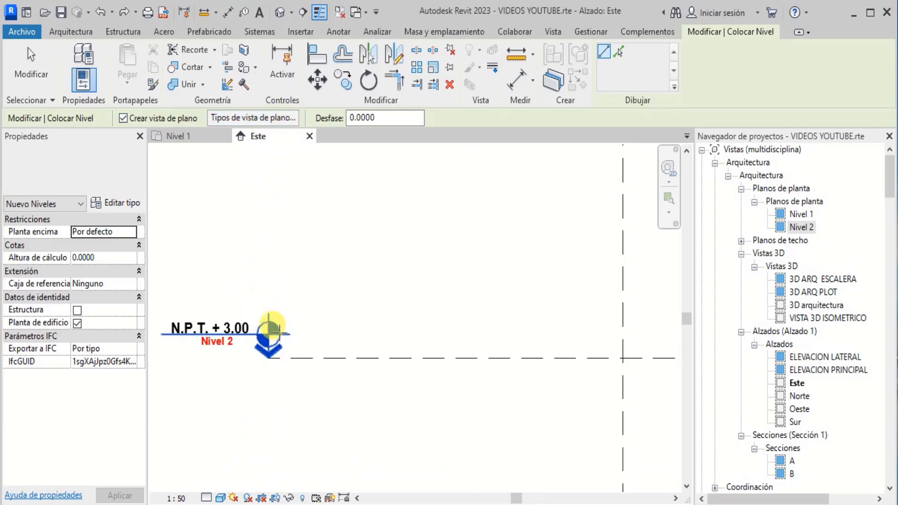
pyautogui.scroll(-4, 269, 281)
pyautogui.scroll(3, 266, 328)
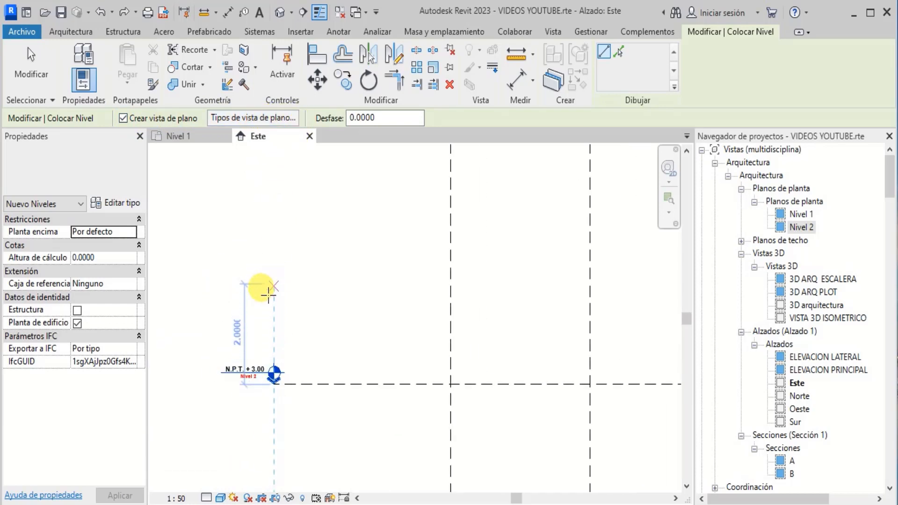
pyautogui.scroll(1, 268, 295)
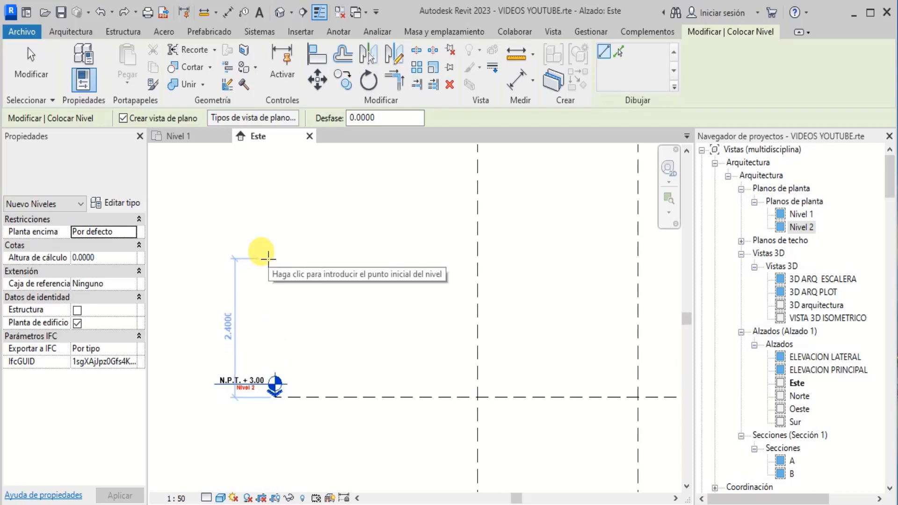
pyautogui.write('3')
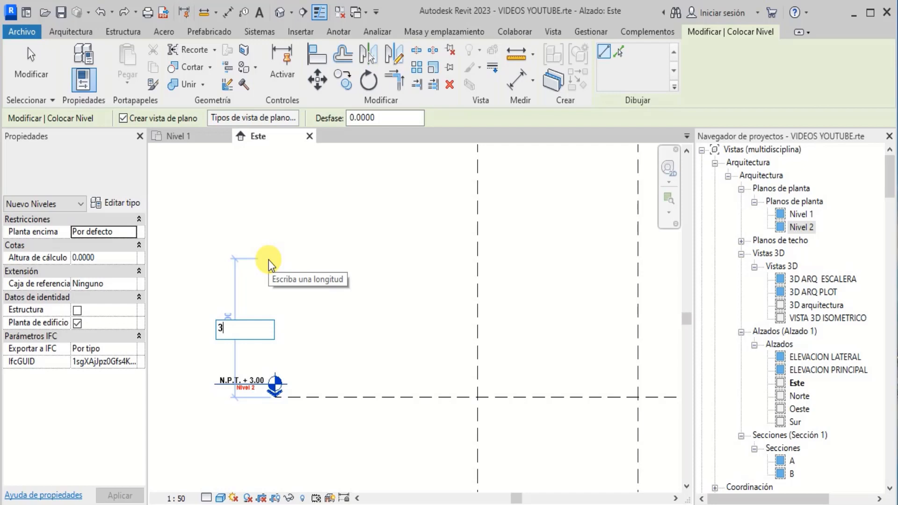
pyautogui.press('Return')
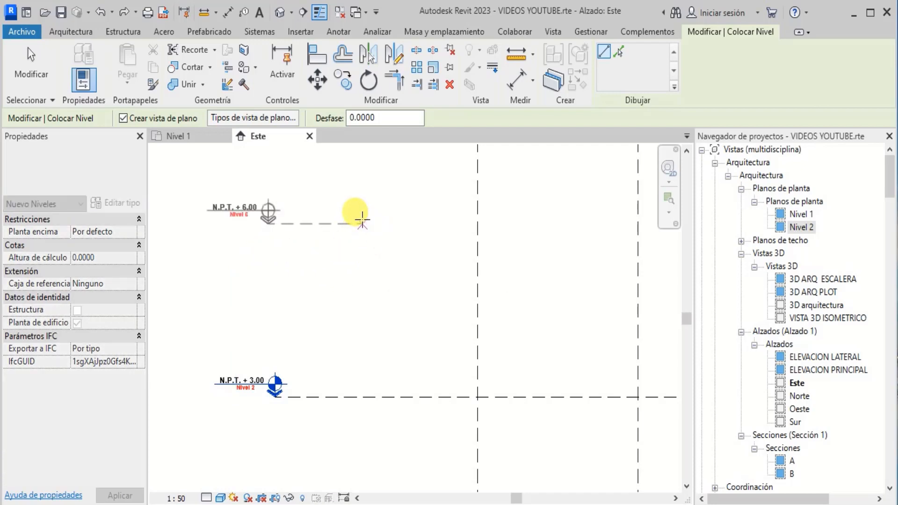
pyautogui.scroll(5, 258, 199)
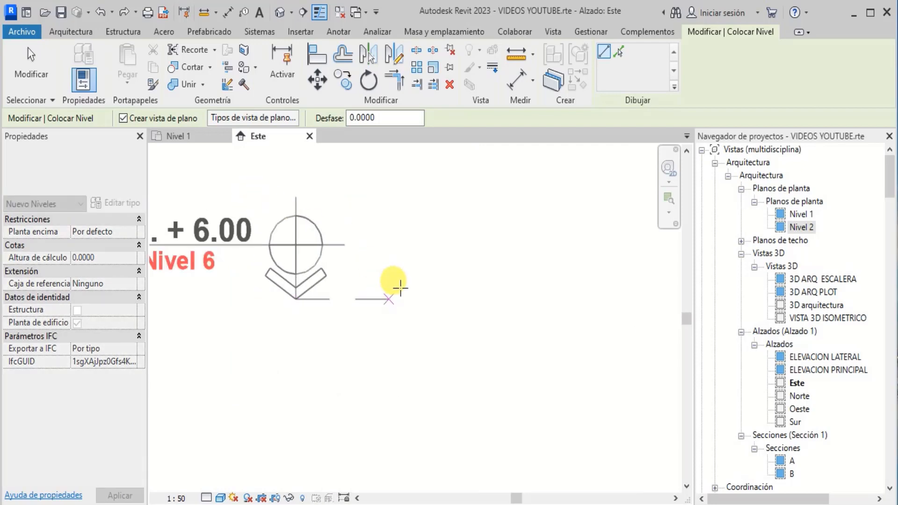
pyautogui.scroll(-2, 395, 293)
pyautogui.scroll(-4, 283, 292)
pyautogui.scroll(3, 261, 291)
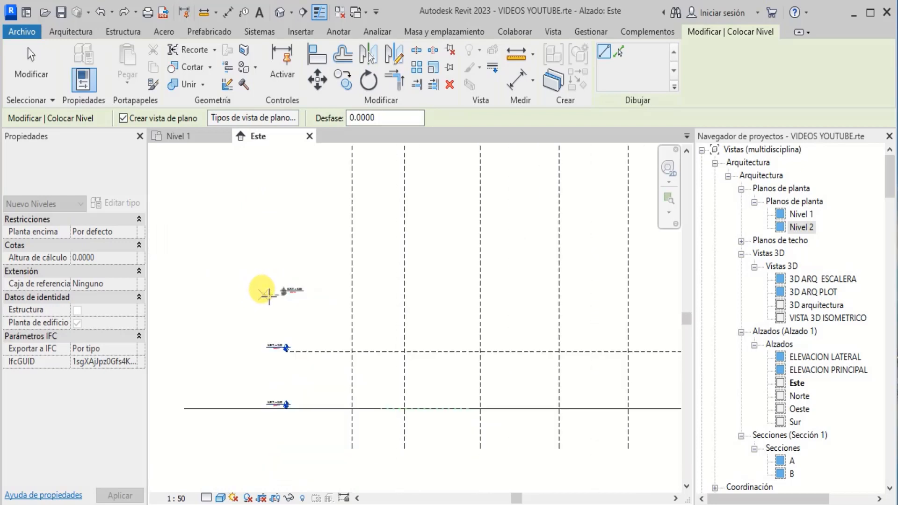
pyautogui.scroll(4, 559, 293)
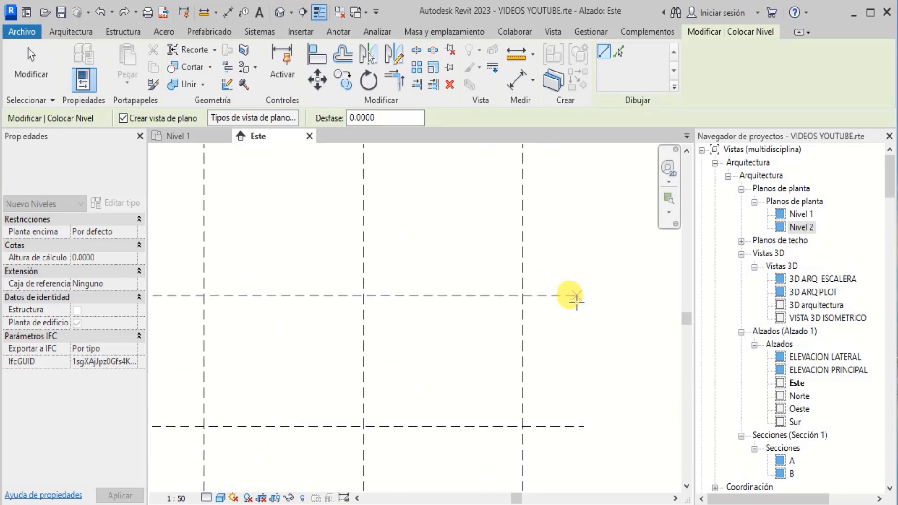
pyautogui.click(584, 294)
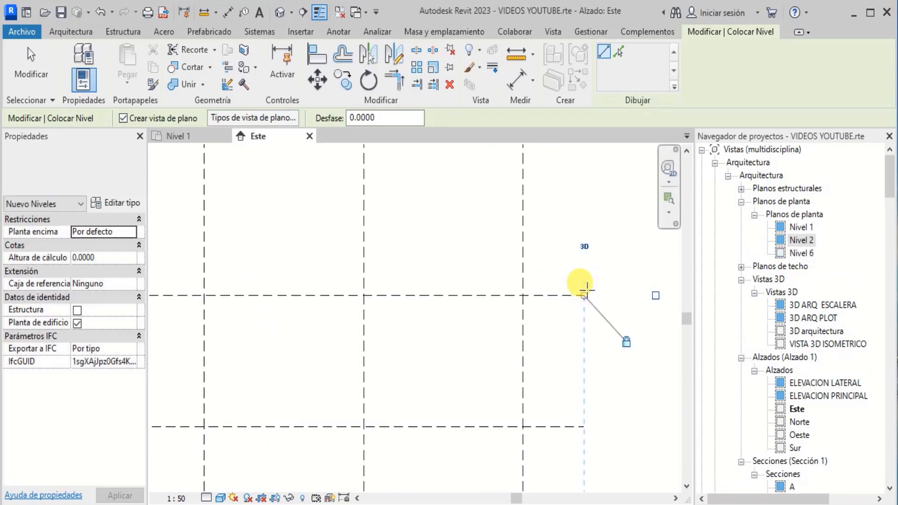
# Step: Leave the Level tool and compare the new level's marker with the Nivel 2 marker and the listed floor plans
pyautogui.scroll(-4, 602, 293)
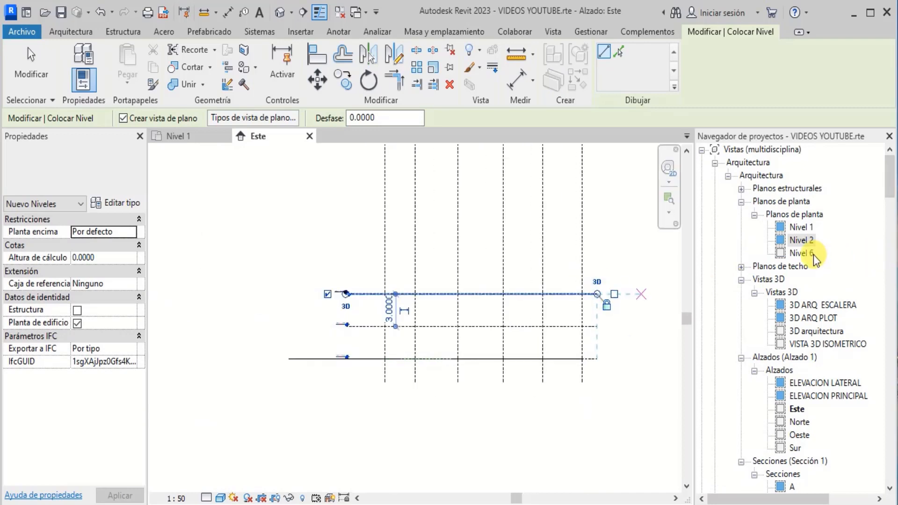
pyautogui.scroll(2, 349, 290)
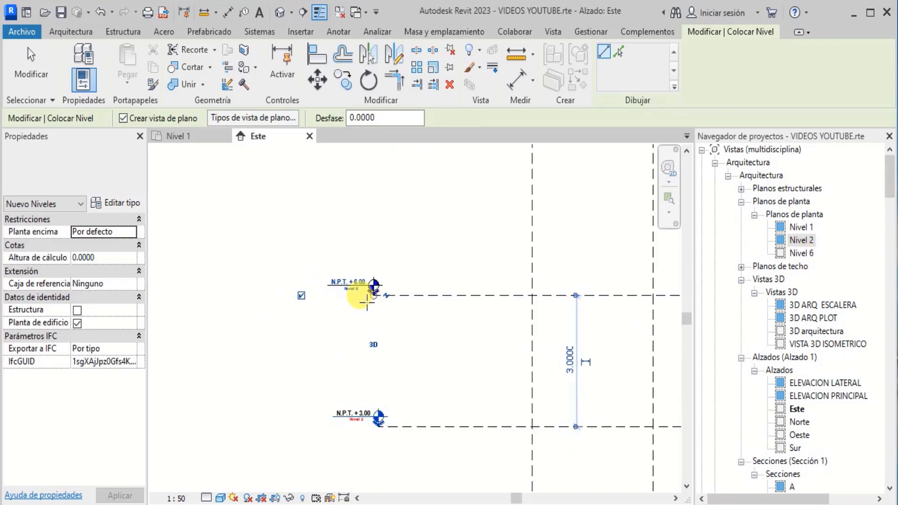
pyautogui.scroll(8, 345, 293)
pyautogui.scroll(-3, 327, 246)
pyautogui.scroll(-1, 329, 280)
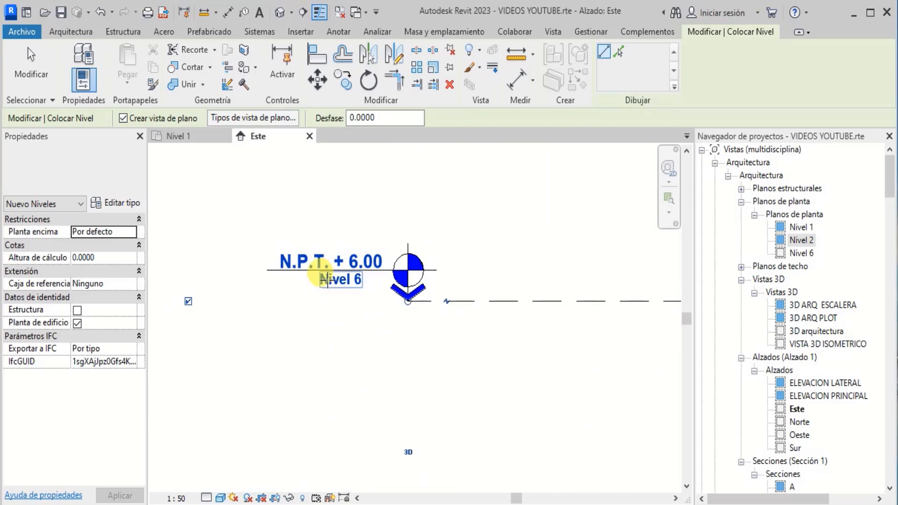
pyautogui.press('Escape')
pyautogui.press('Escape')
pyautogui.scroll(4, 328, 278)
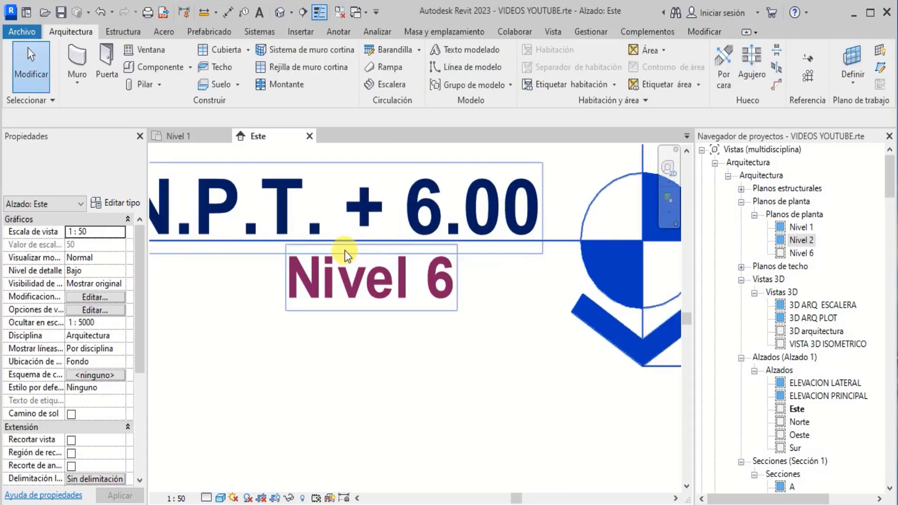
pyautogui.scroll(-2, 355, 276)
pyautogui.scroll(-5, 300, 276)
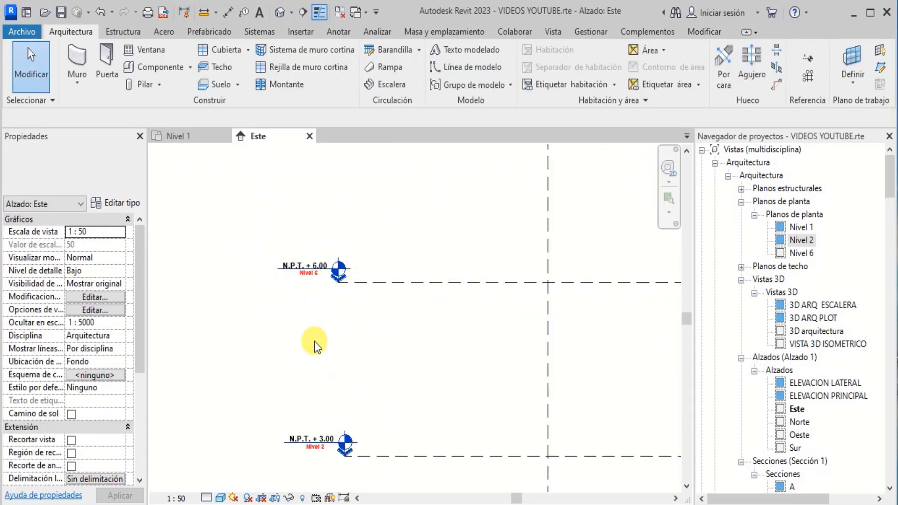
pyautogui.scroll(5, 318, 456)
pyautogui.scroll(-5, 319, 445)
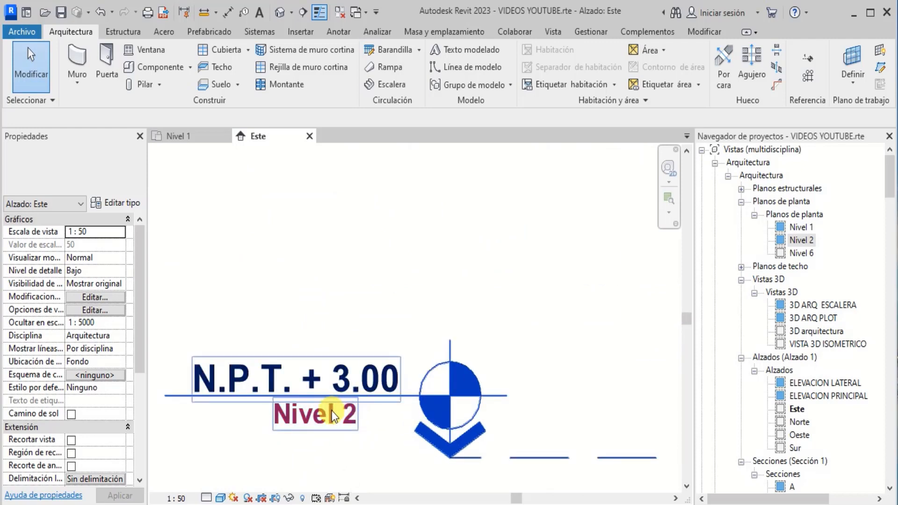
pyautogui.scroll(5, 313, 273)
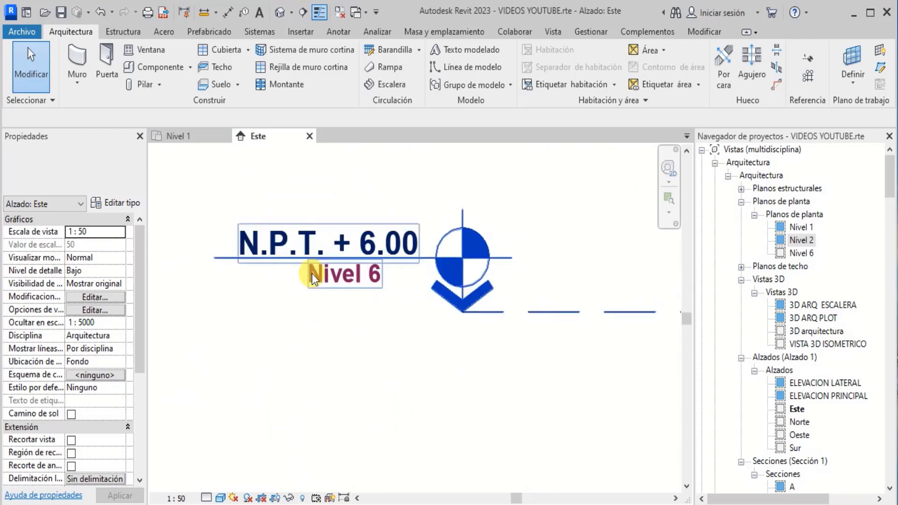
# Step: Rename the level at N.P.T. + 6.00 as Nivel 3 and rename its corresponding views as well
pyautogui.click(329, 275)
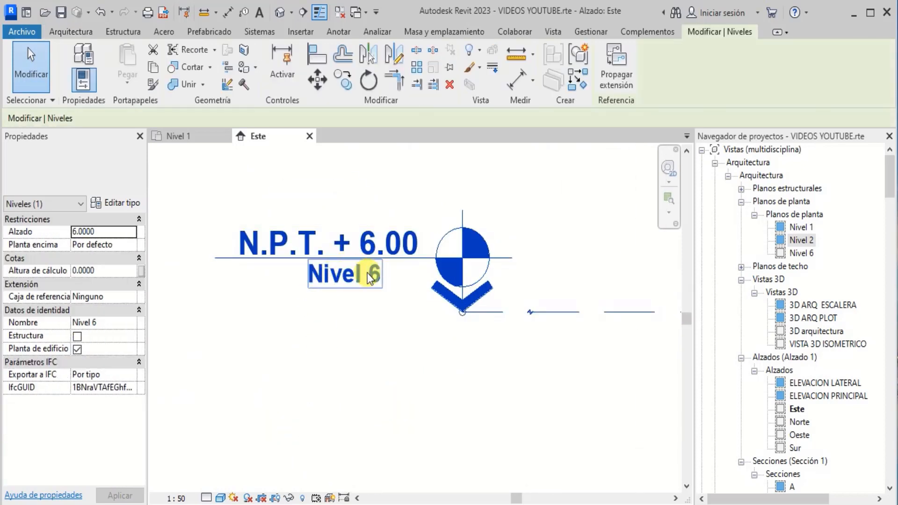
pyautogui.click(104, 322)
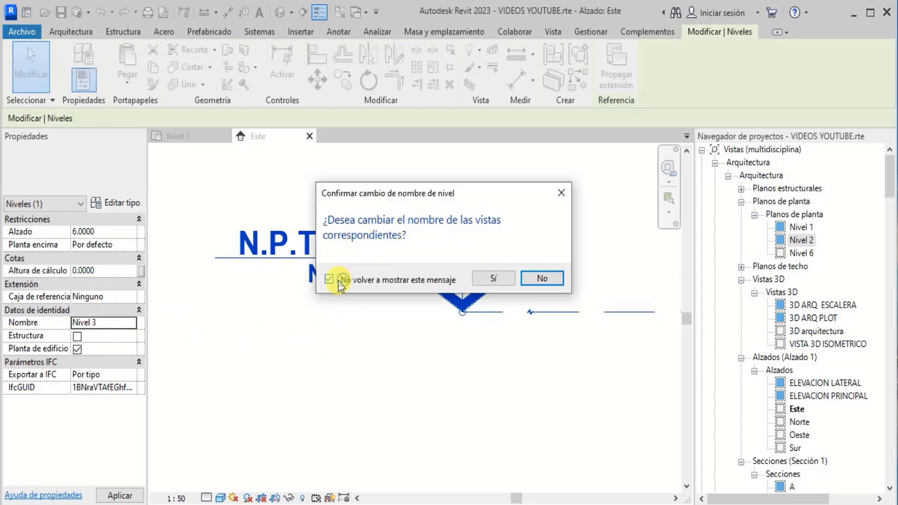
pyautogui.click(490, 279)
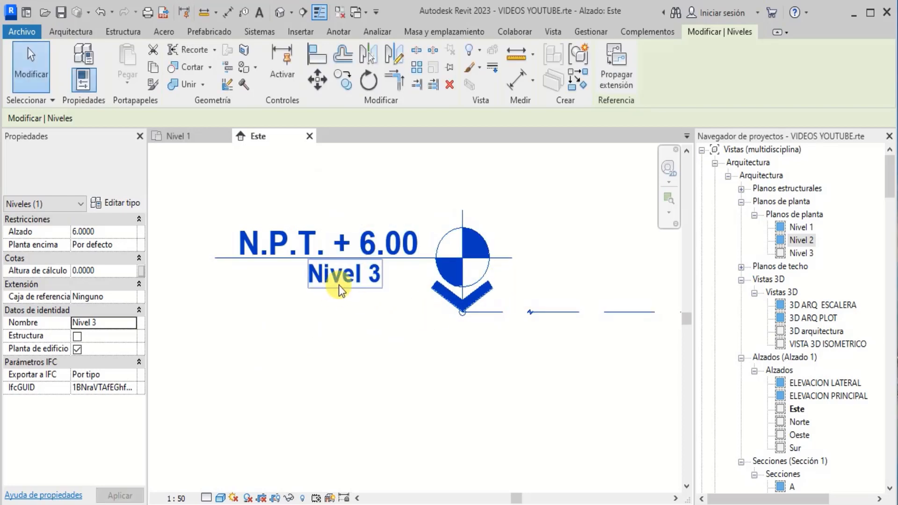
pyautogui.press('Escape')
# Step: Inspect the renamed Nivel 3 marker alongside the Nivel 2 marker in the Este elevation
pyautogui.scroll(5, 323, 291)
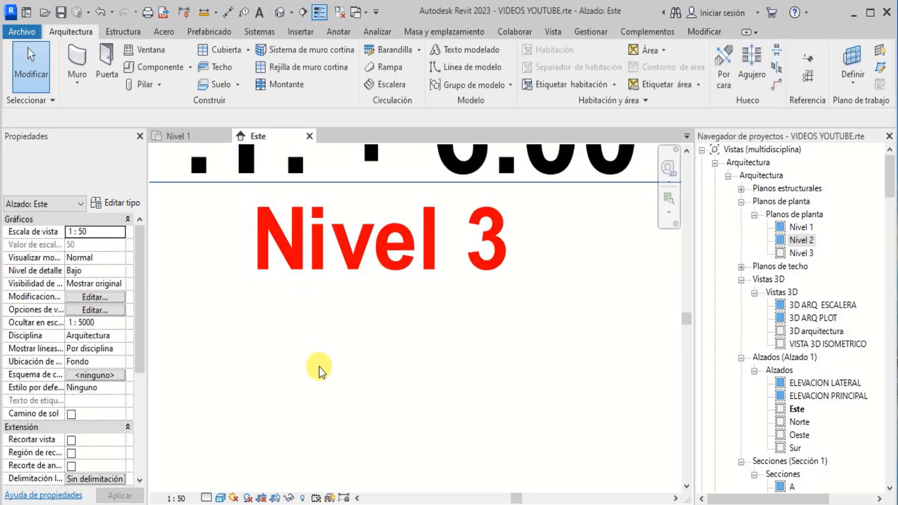
pyautogui.scroll(-10, 342, 341)
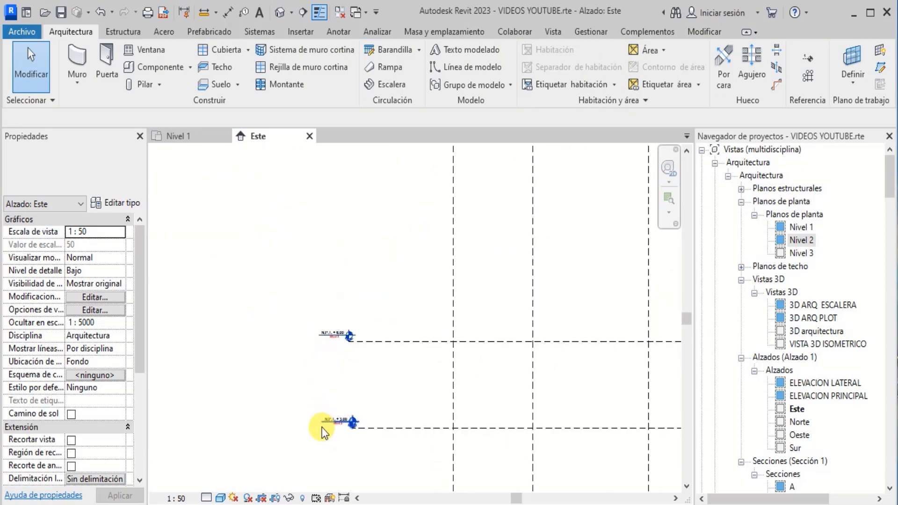
pyautogui.scroll(4, 347, 425)
pyautogui.scroll(-5, 346, 417)
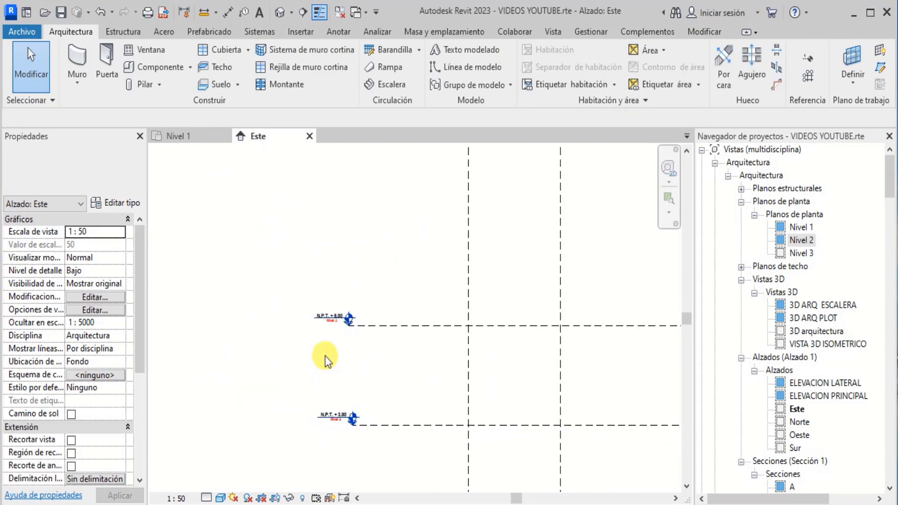
pyautogui.scroll(6, 325, 355)
pyautogui.scroll(-3, 295, 370)
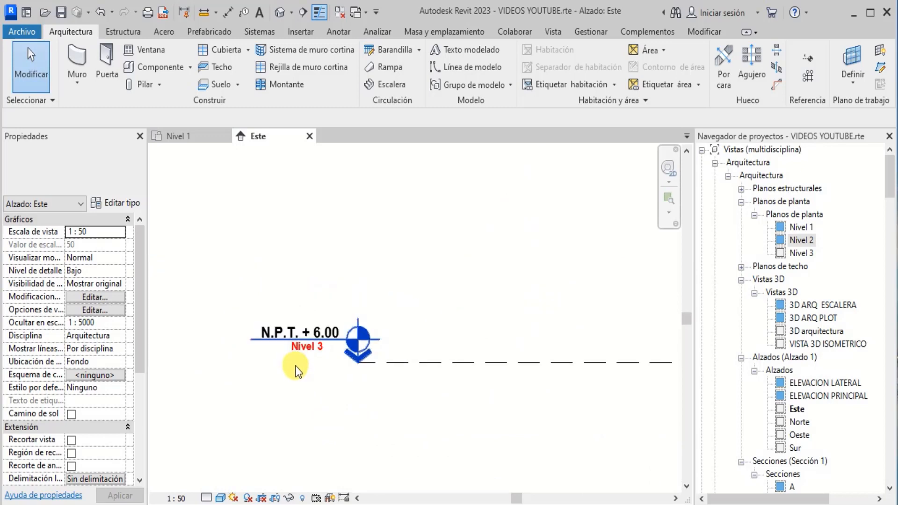
pyautogui.scroll(-1, 295, 369)
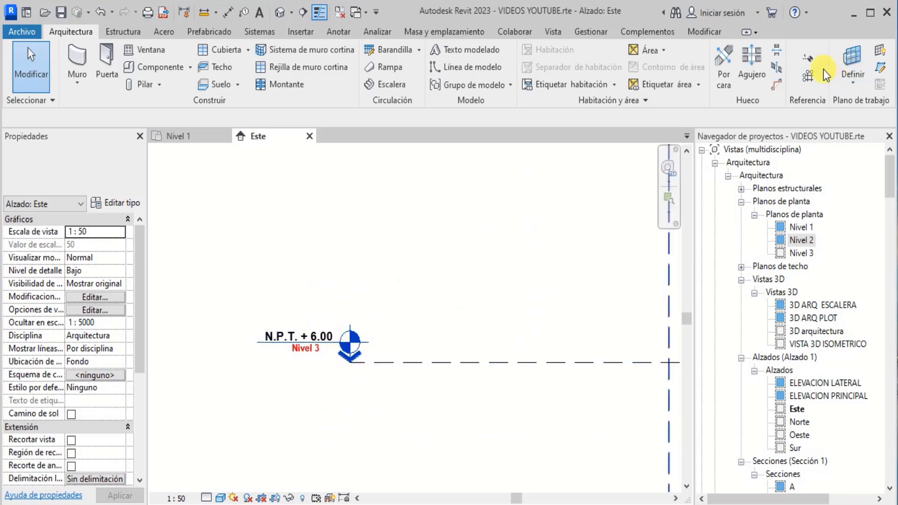
# Step: Draw a level line 3 m above Nivel 3, starting above its marker and ending aligned with the other levels' opposite ends
pyautogui.click(807, 58)
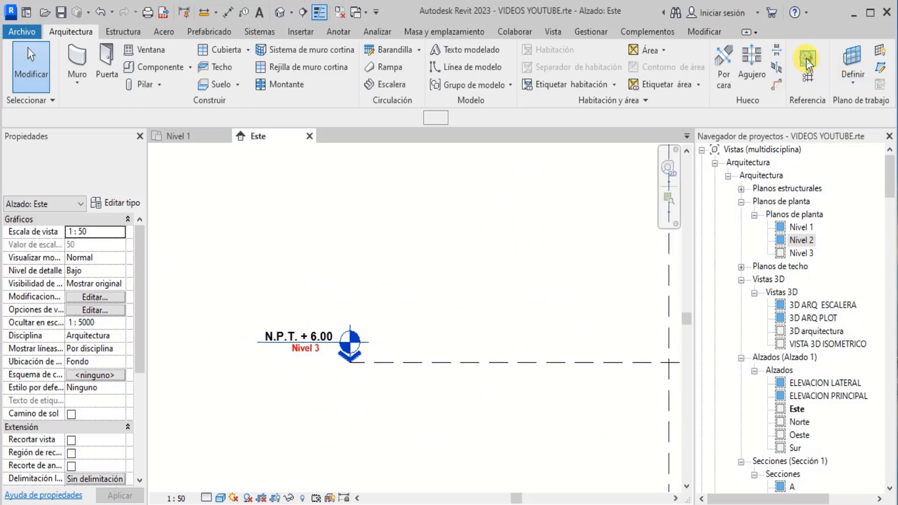
pyautogui.scroll(2, 394, 304)
pyautogui.scroll(-1, 367, 385)
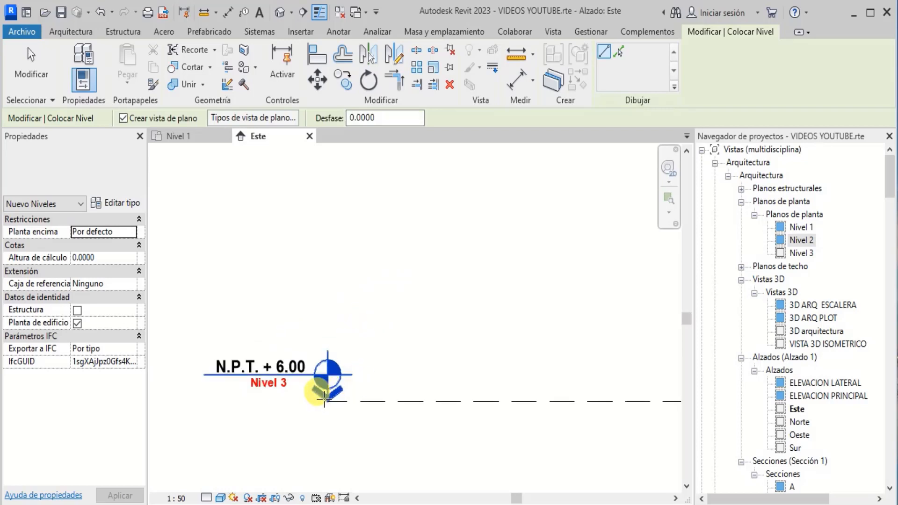
pyautogui.scroll(-2, 324, 397)
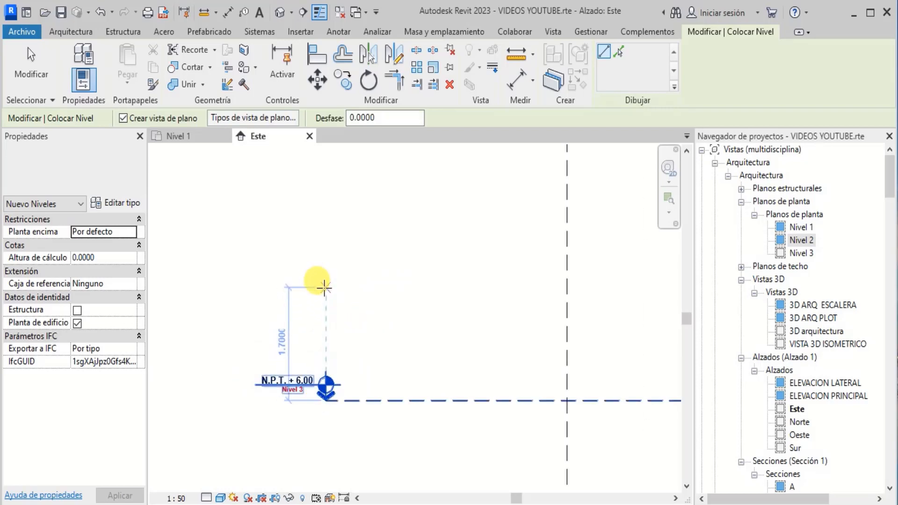
pyautogui.write('3')
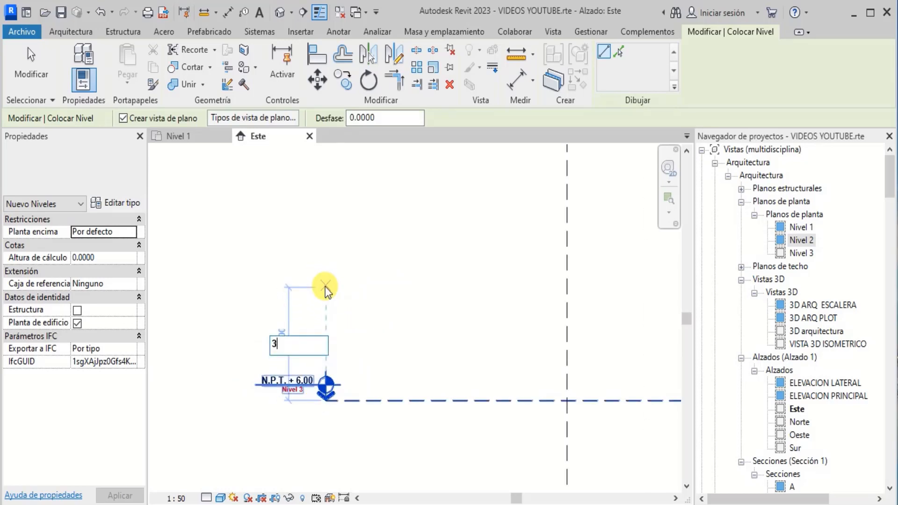
pyautogui.press('Return')
pyautogui.scroll(2, 345, 297)
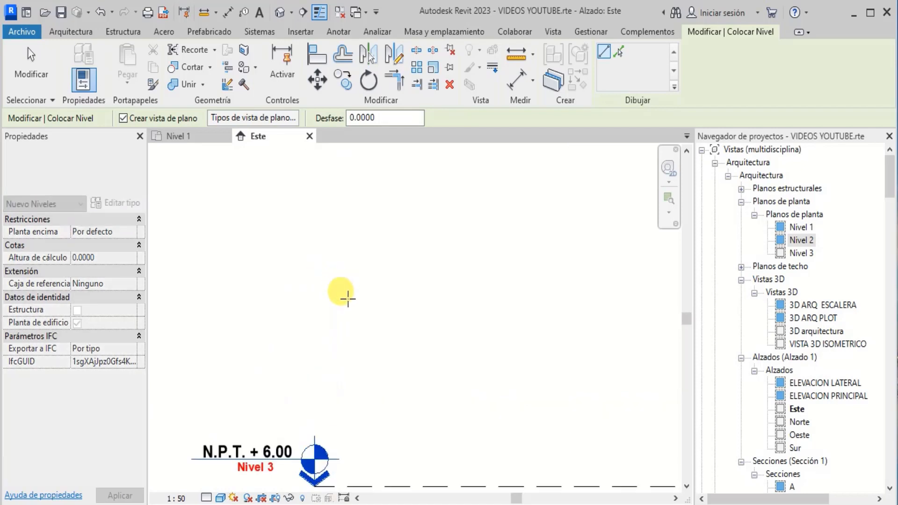
pyautogui.scroll(-3, 297, 373)
pyautogui.scroll(3, 383, 211)
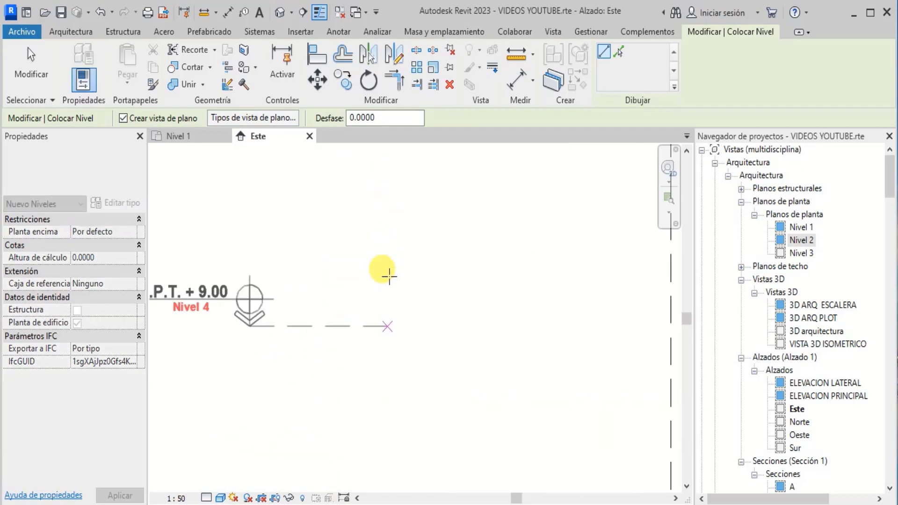
pyautogui.scroll(-5, 310, 294)
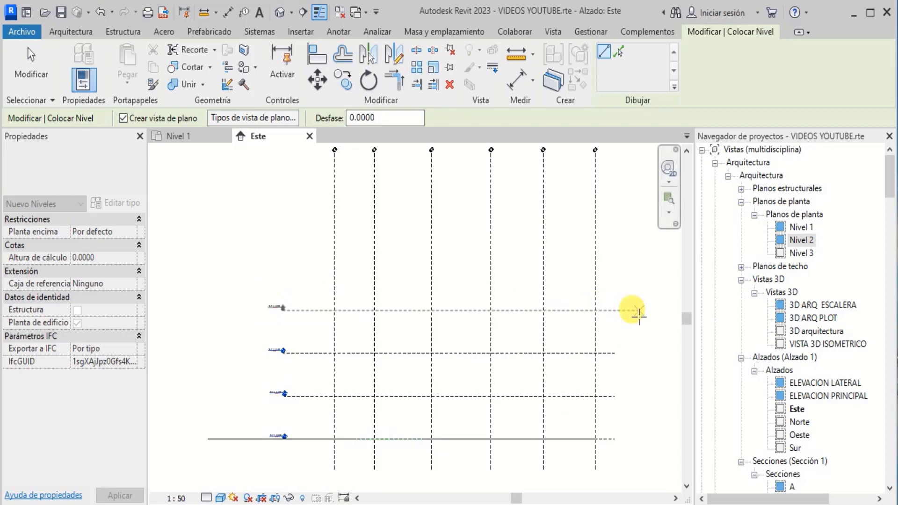
pyautogui.scroll(2, 637, 316)
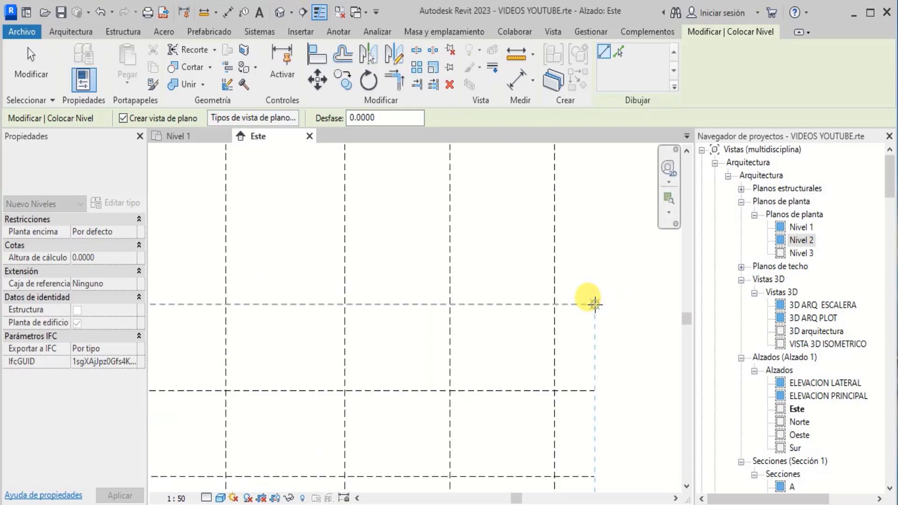
pyautogui.click(594, 304)
# Step: Draw another level line 3 m above Nivel 4, from above its marker to a point aligned with the lower levels' opposite ends
pyautogui.scroll(-3, 597, 301)
pyautogui.scroll(4, 463, 299)
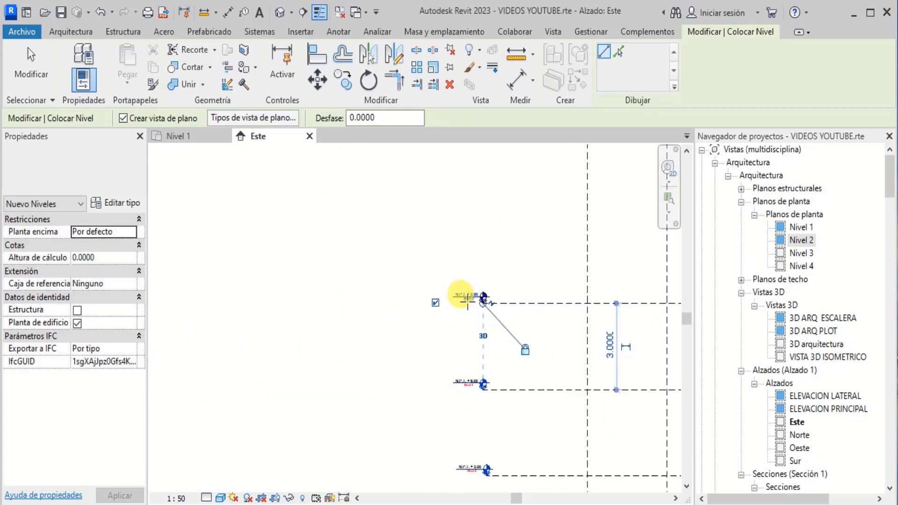
pyautogui.scroll(8, 468, 299)
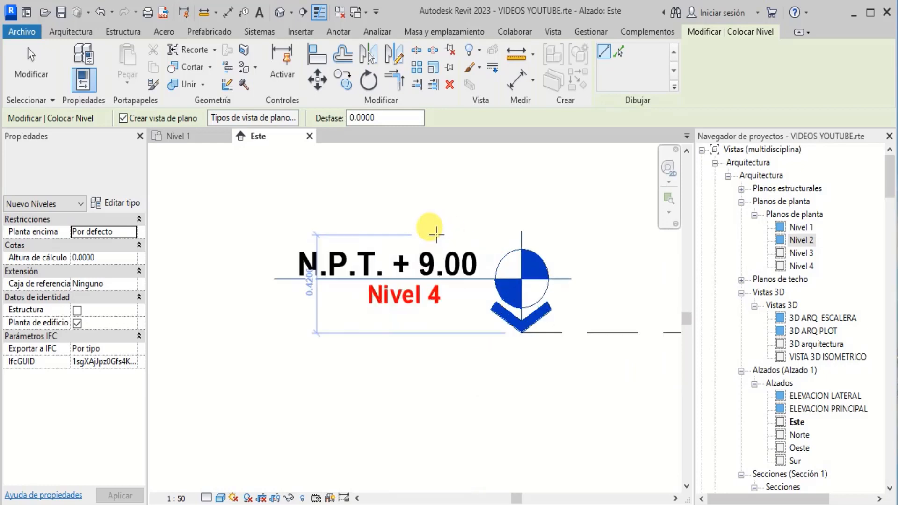
pyautogui.scroll(-5, 327, 412)
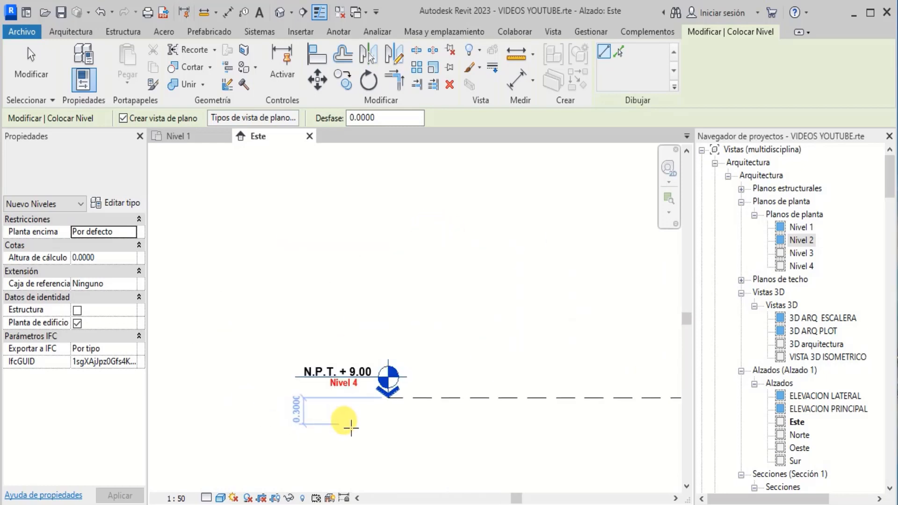
pyautogui.scroll(3, 355, 421)
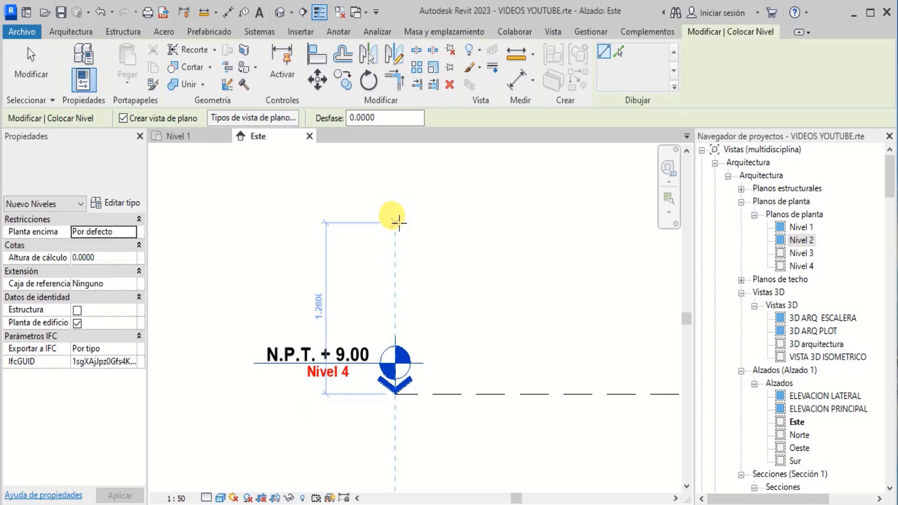
pyautogui.write('3')
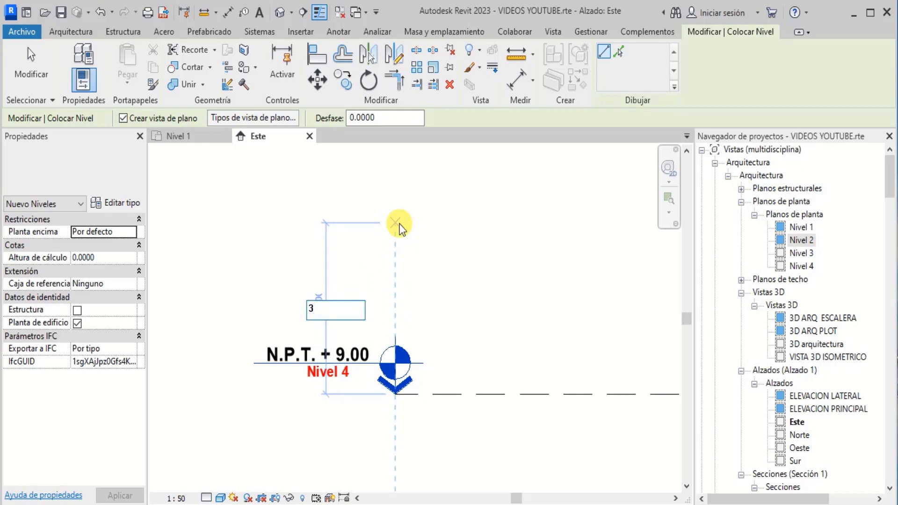
pyautogui.press('Return')
pyautogui.scroll(-4, 321, 324)
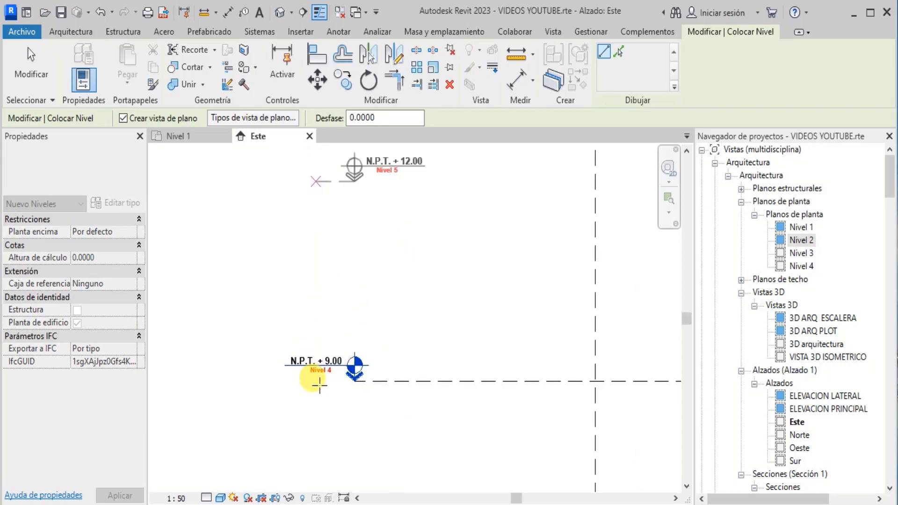
pyautogui.scroll(2, 346, 234)
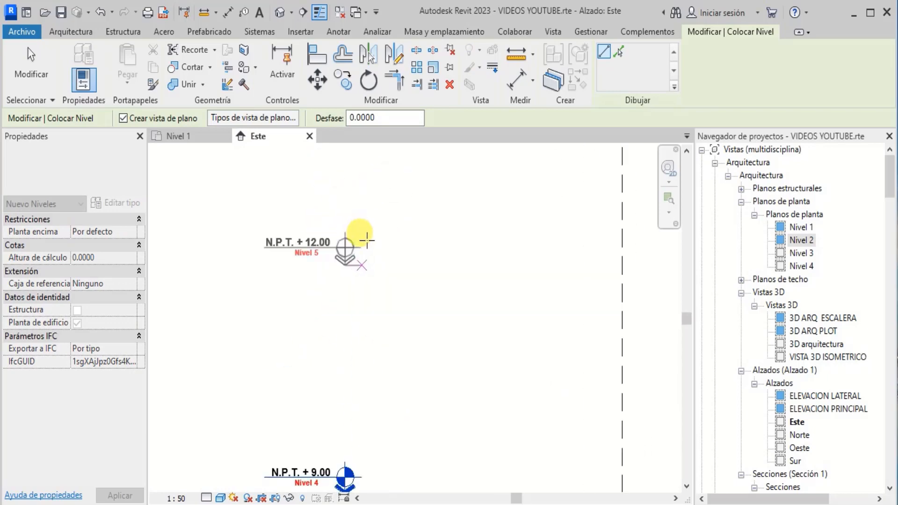
pyautogui.scroll(-5, 262, 332)
pyautogui.scroll(5, 461, 333)
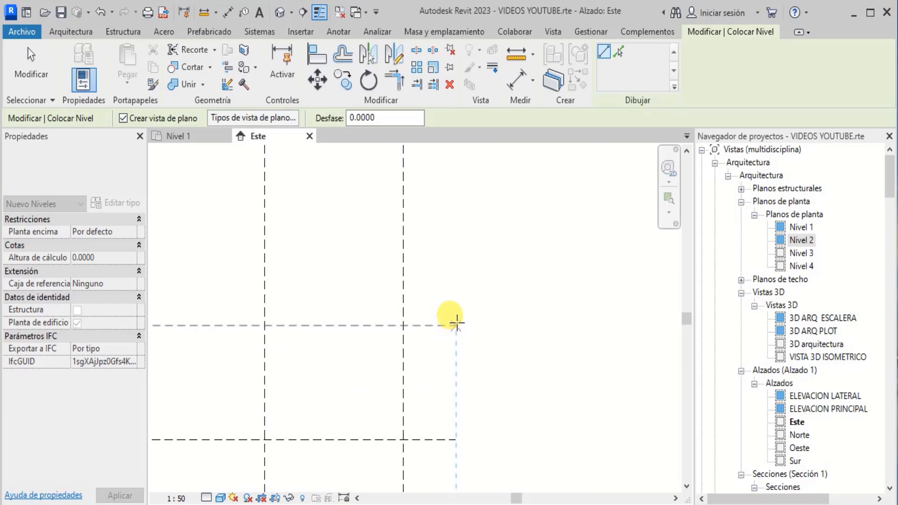
pyautogui.click(456, 322)
# Step: Check the topmost level's marker and its listed floor plan, and leave the Level tool
pyautogui.scroll(-4, 501, 304)
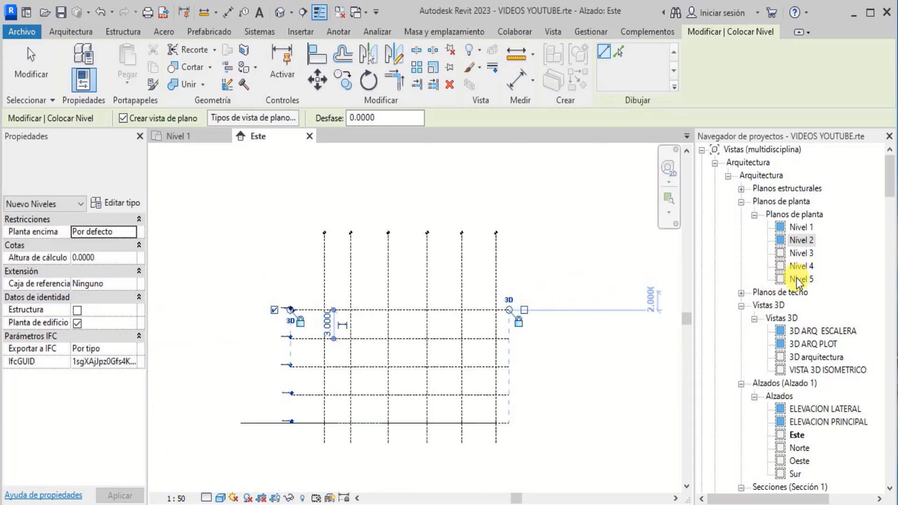
pyautogui.scroll(5, 267, 307)
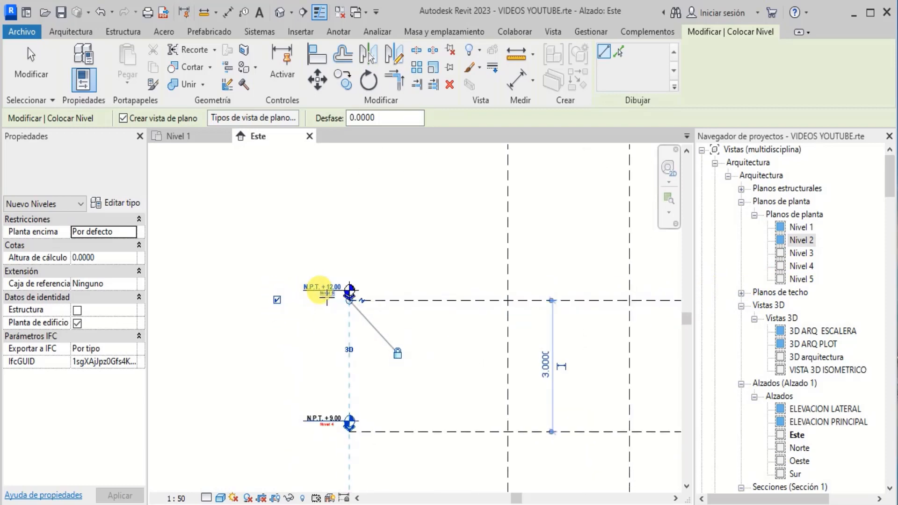
pyautogui.scroll(6, 322, 293)
pyautogui.press('Escape')
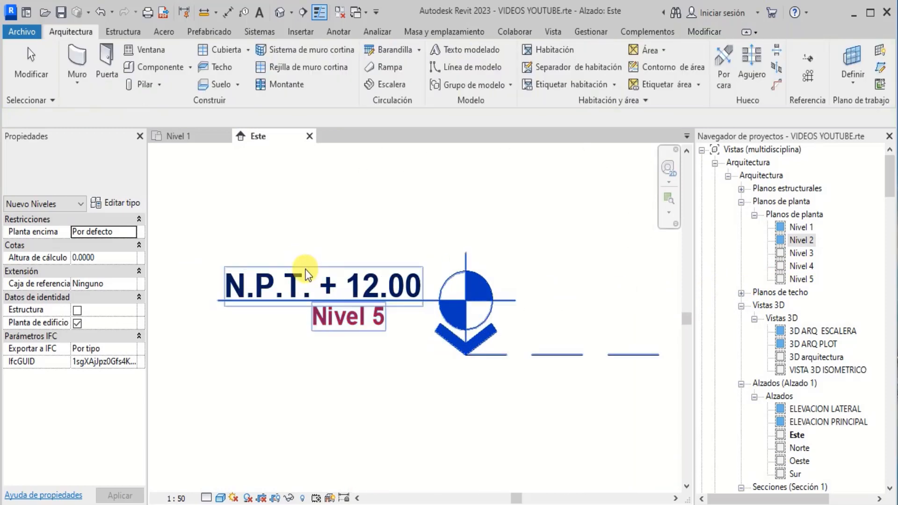
pyautogui.press('Escape')
pyautogui.scroll(2, 275, 290)
pyautogui.scroll(-4, 261, 406)
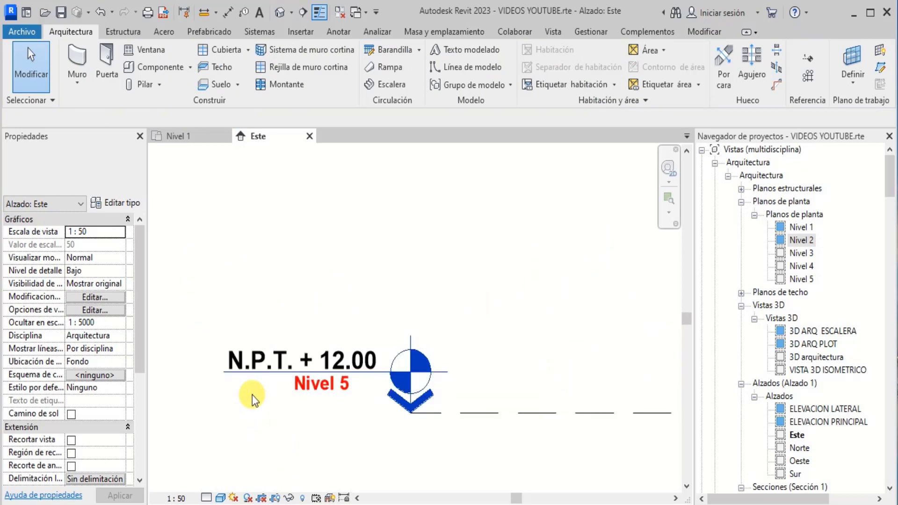
# Step: Draw a level line 3 m above Nivel 5, from above its marker to a point aligned with the lower levels' opposite ends
pyautogui.click(807, 60)
pyautogui.scroll(2, 370, 395)
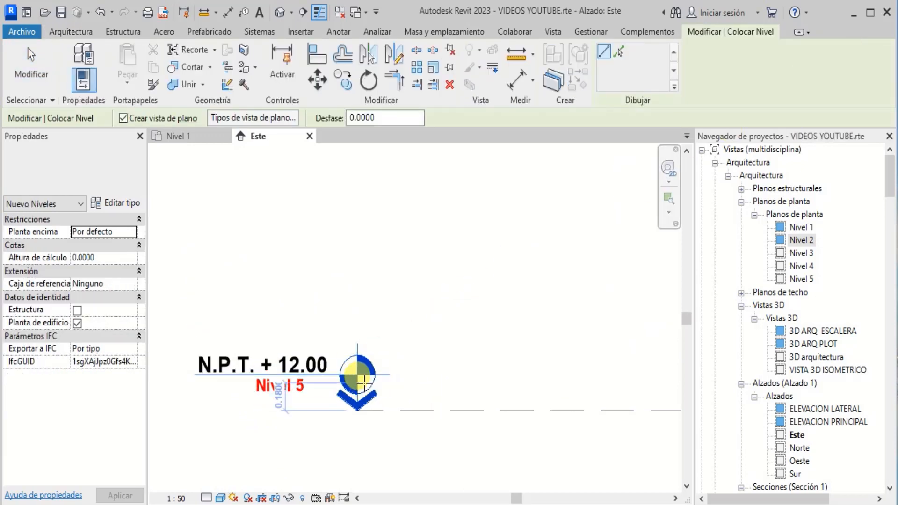
pyautogui.scroll(-1, 358, 335)
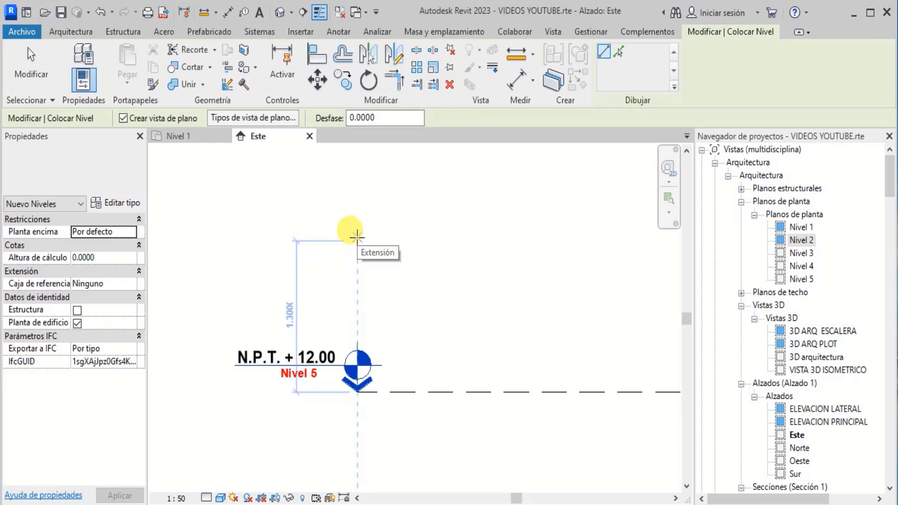
pyautogui.write('3')
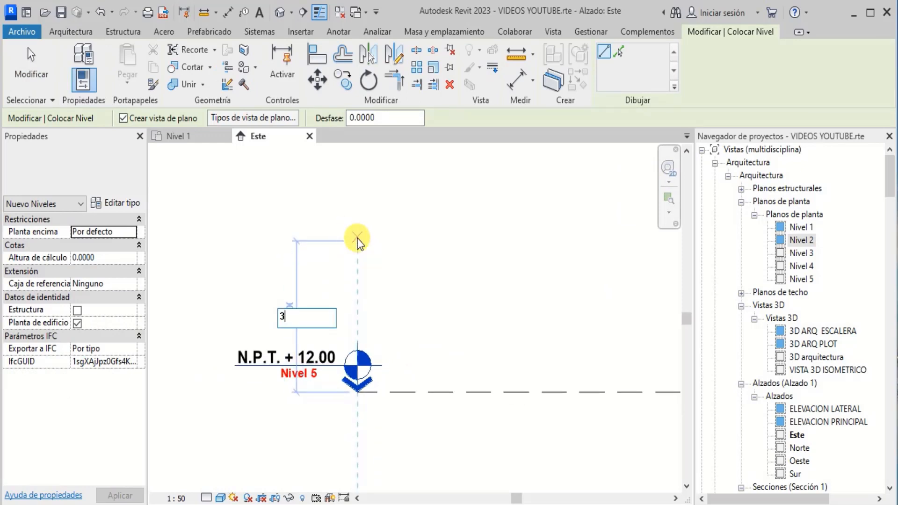
pyautogui.press('Return')
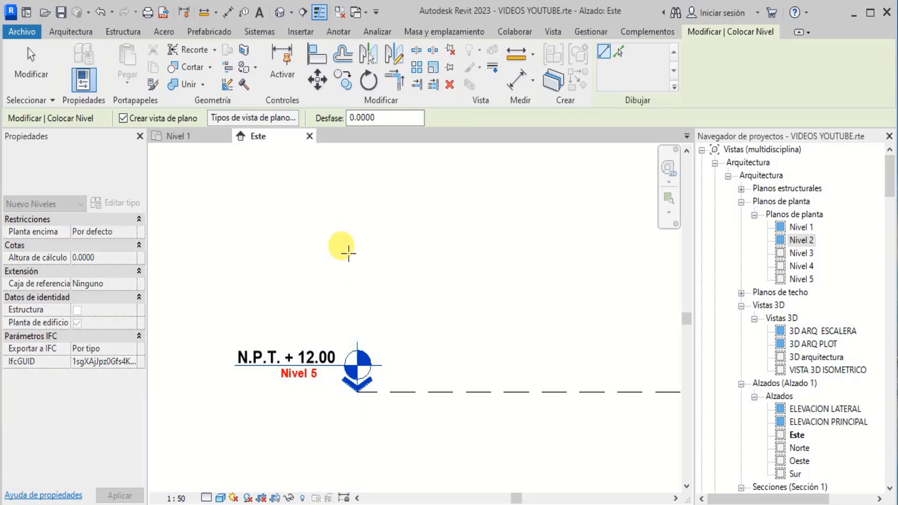
pyautogui.scroll(-3, 345, 250)
pyautogui.scroll(5, 310, 237)
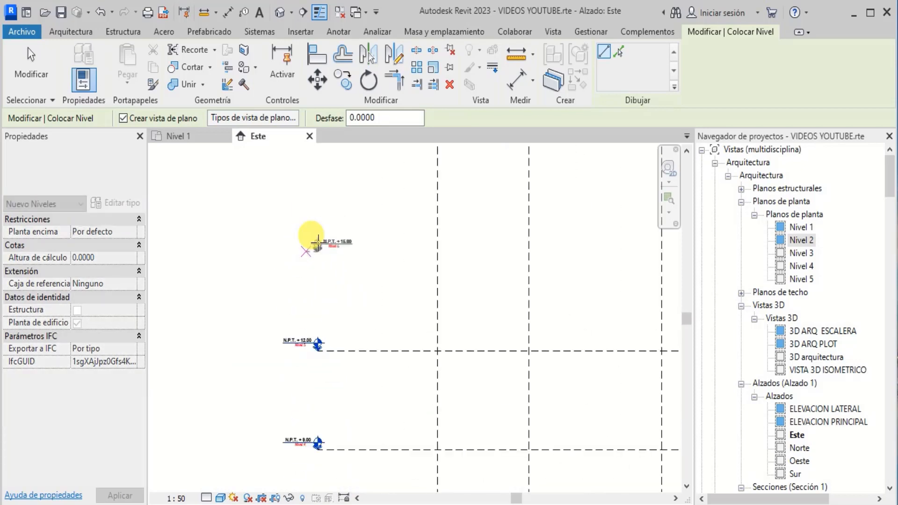
pyautogui.scroll(-6, 323, 255)
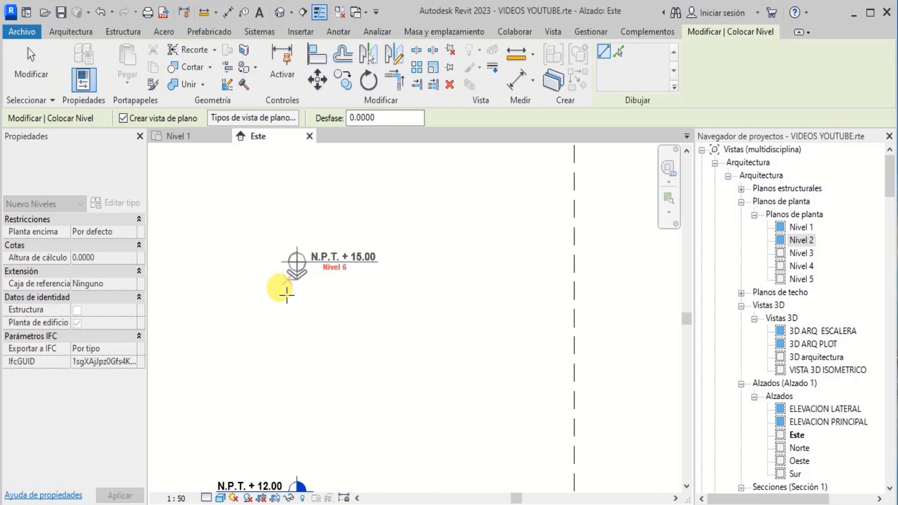
pyautogui.scroll(-5, 402, 307)
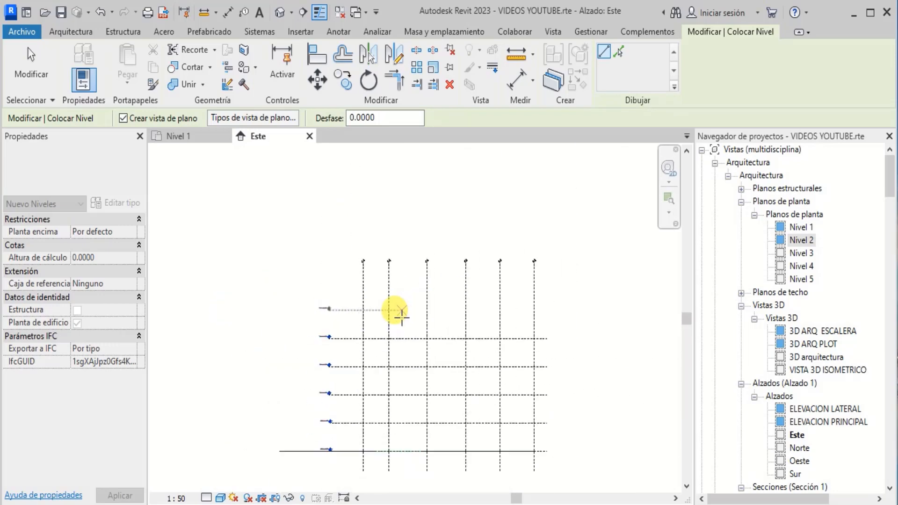
pyautogui.scroll(6, 512, 322)
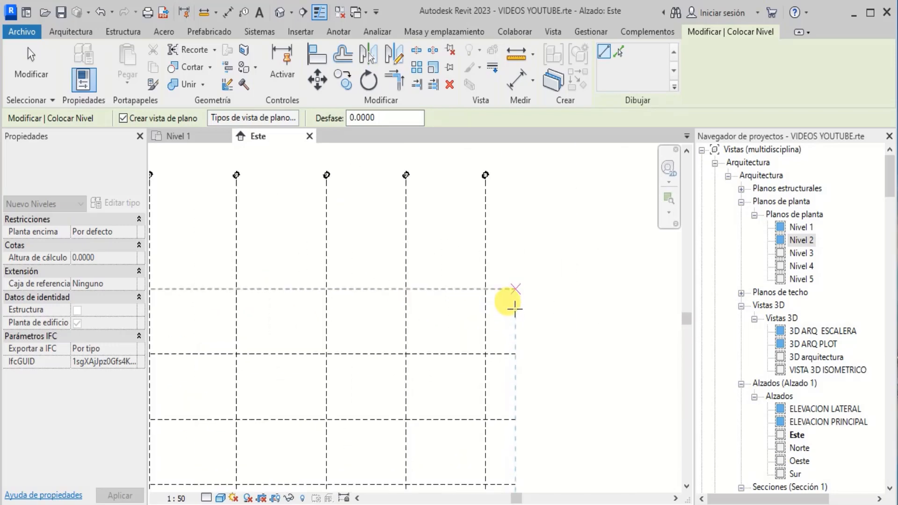
pyautogui.click(516, 282)
# Step: Leave the Level tool and check the topmost level's marker against the Nivel 5 marker below it
pyautogui.scroll(-6, 542, 291)
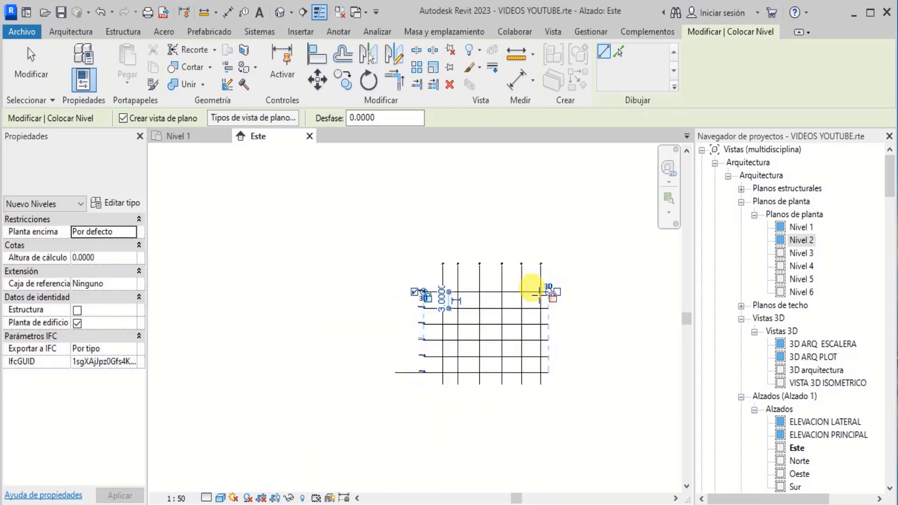
pyautogui.scroll(6, 415, 271)
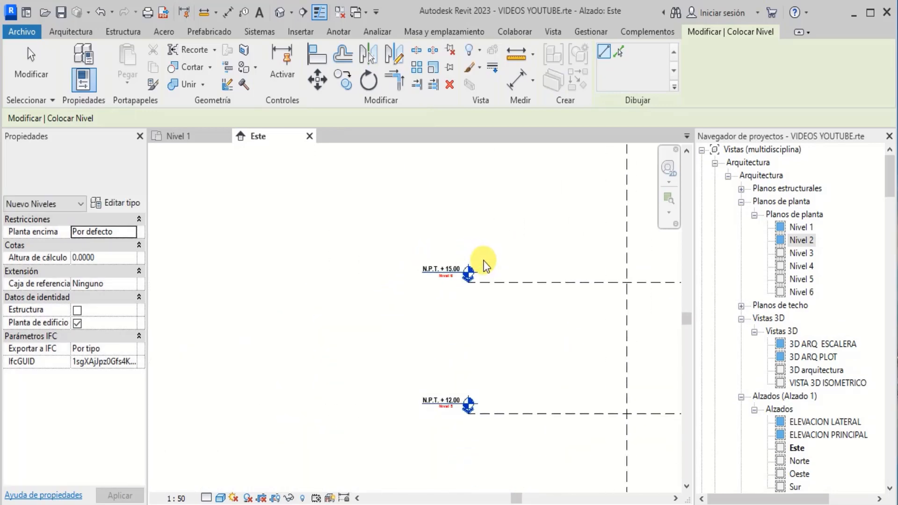
pyautogui.press('Escape')
pyautogui.press('Escape')
pyautogui.scroll(8, 468, 268)
pyautogui.scroll(-6, 384, 285)
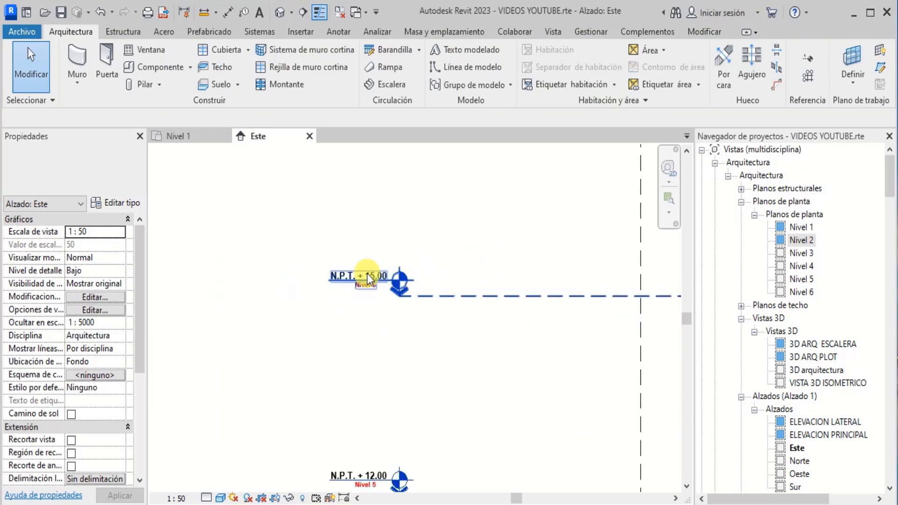
pyautogui.scroll(-3, 400, 323)
pyautogui.scroll(3, 382, 362)
pyautogui.scroll(-3, 332, 361)
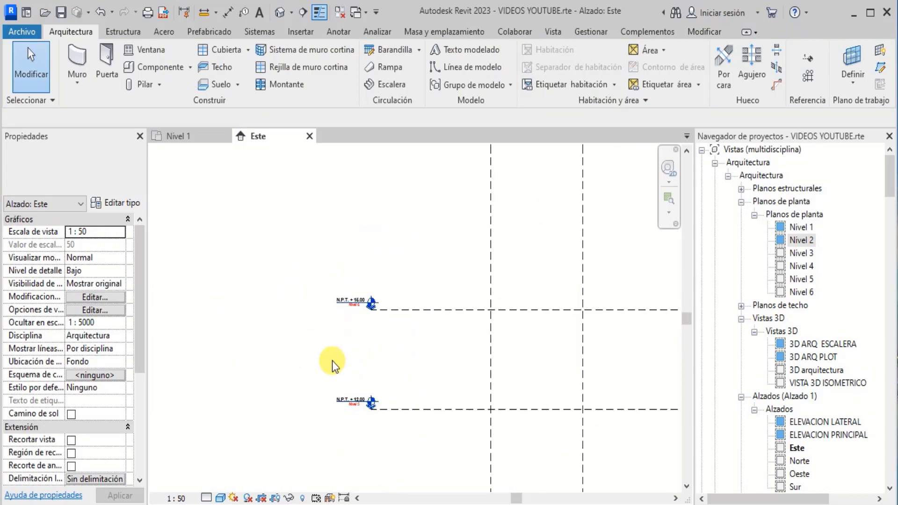
pyautogui.scroll(5, 368, 288)
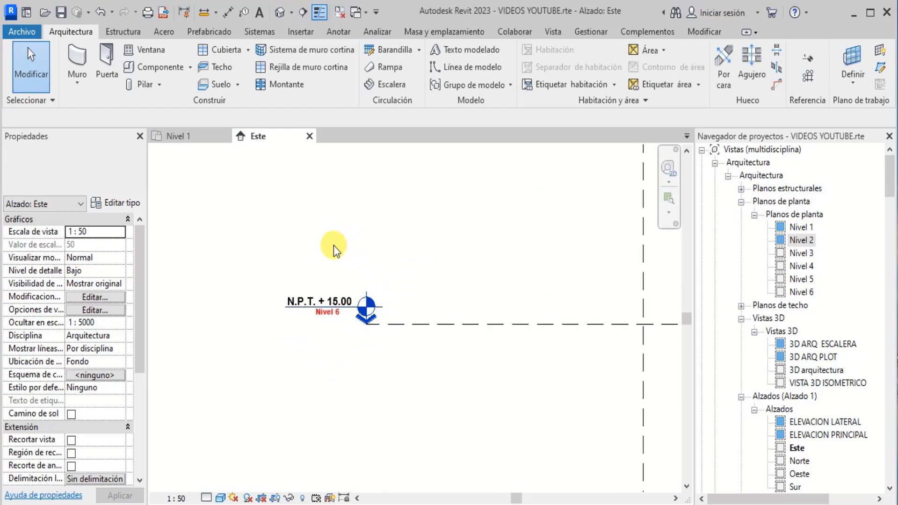
pyautogui.scroll(-6, 333, 246)
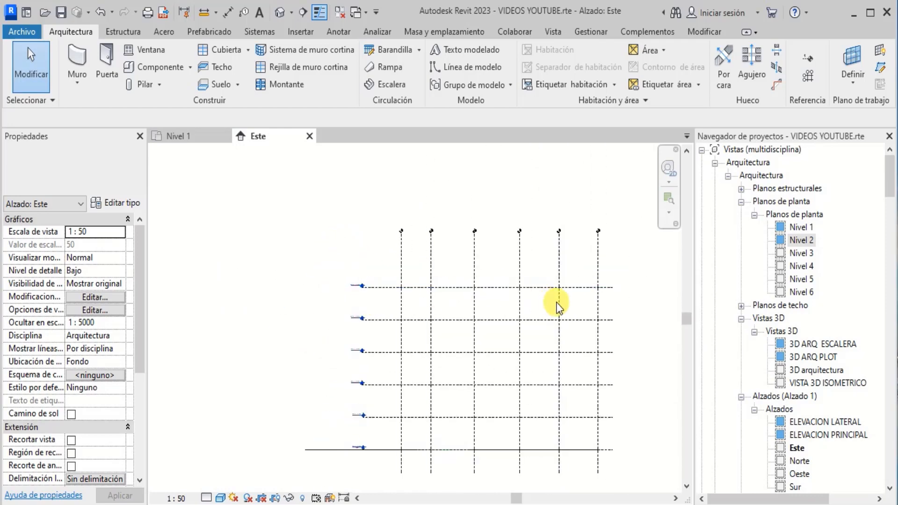
# Step: Show the level symbol at the unmarked end of the Nivel 6 line only, and deselect the level
pyautogui.scroll(5, 612, 299)
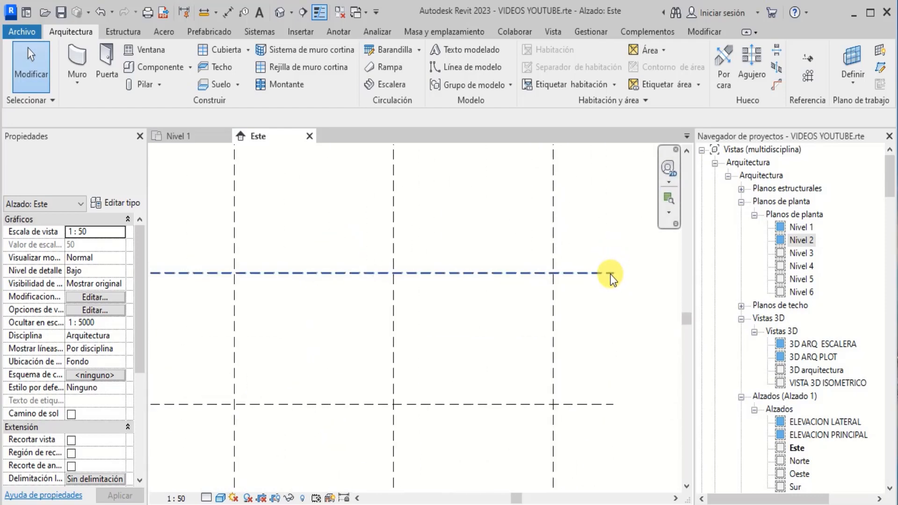
pyautogui.click(611, 274)
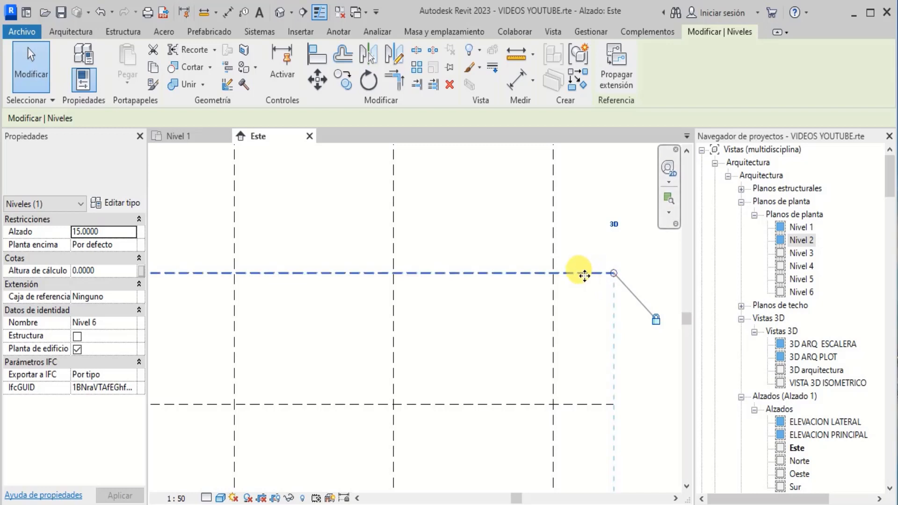
pyautogui.scroll(-4, 534, 276)
pyautogui.scroll(2, 535, 288)
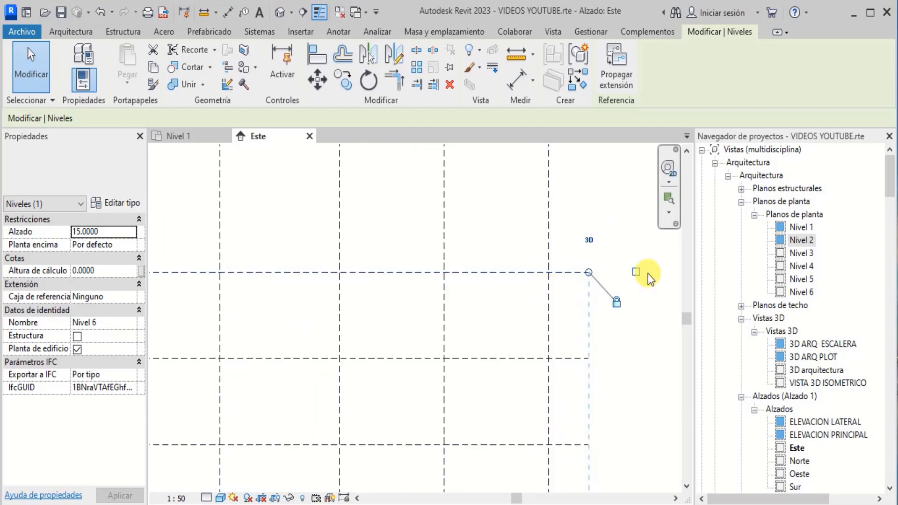
pyautogui.scroll(3, 648, 274)
pyautogui.click(625, 273)
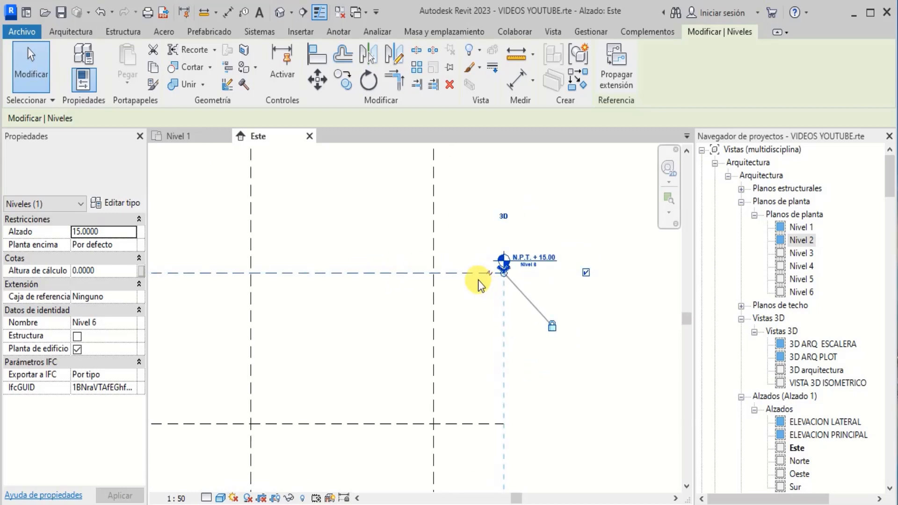
pyautogui.scroll(6, 515, 271)
pyautogui.scroll(-6, 445, 311)
pyautogui.click(568, 305)
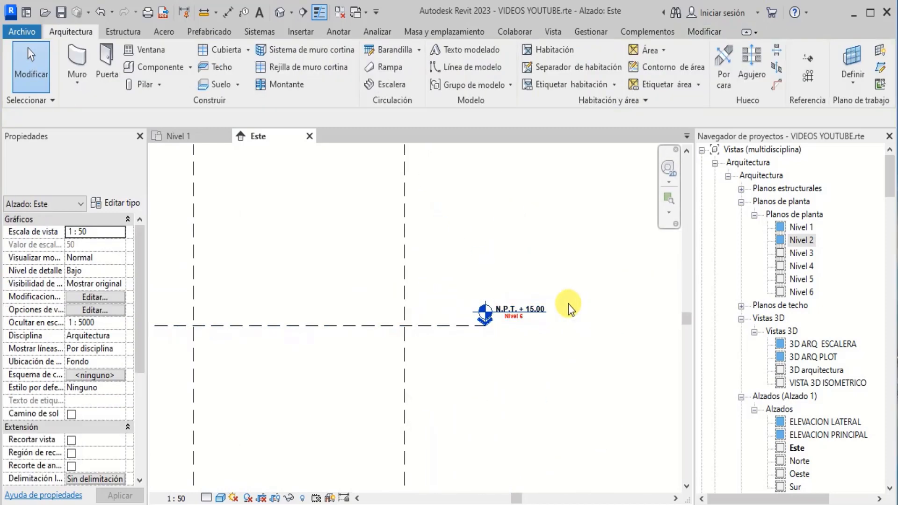
# Step: Compare the symbol at the far end of Nivel 6 with the unmarked ends of the levels below
pyautogui.scroll(3, 428, 330)
pyautogui.scroll(-5, 473, 330)
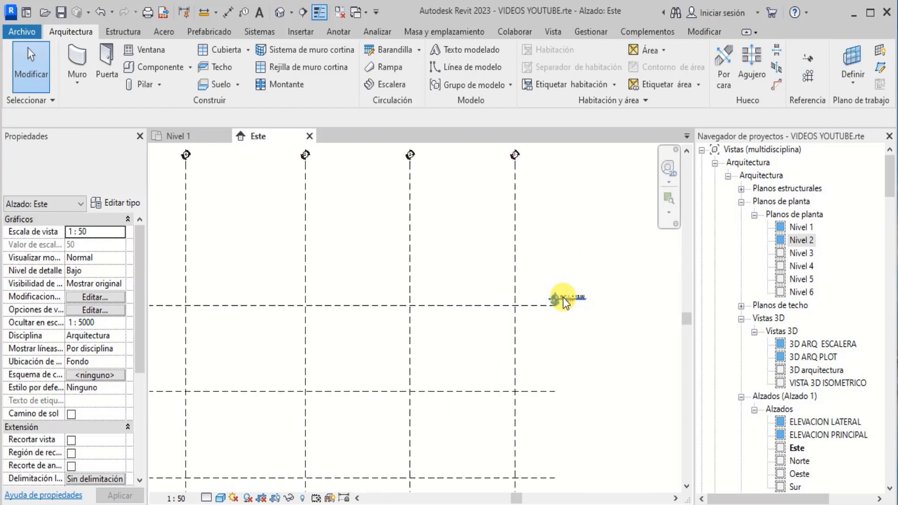
pyautogui.scroll(4, 278, 296)
pyautogui.scroll(-10, 304, 313)
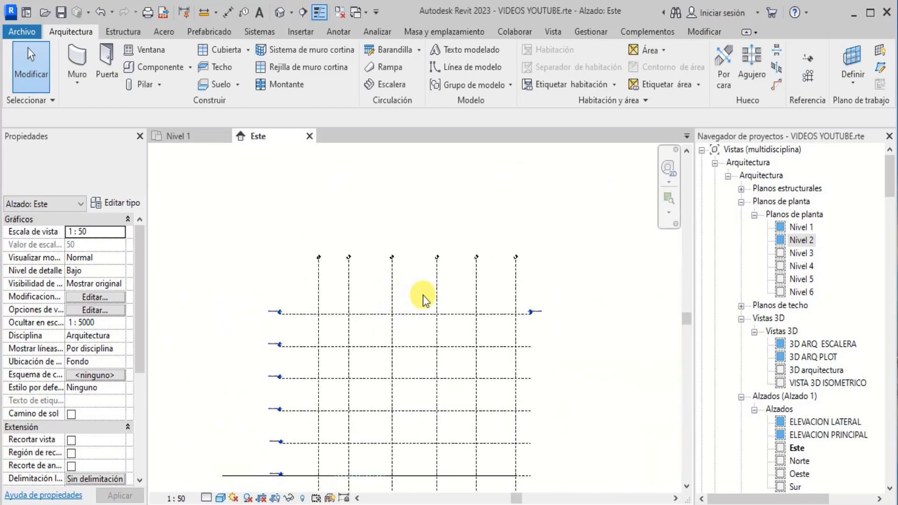
pyautogui.scroll(7, 494, 397)
pyautogui.scroll(-1, 461, 327)
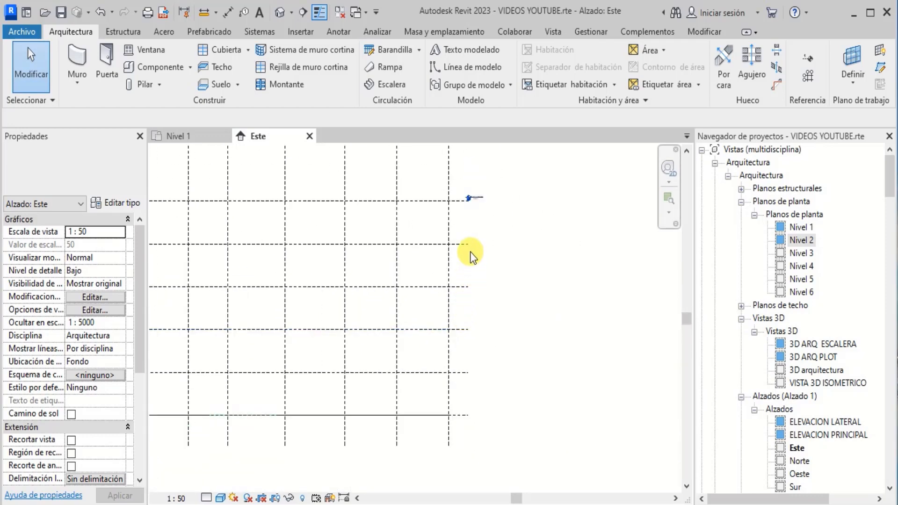
pyautogui.scroll(-3, 480, 243)
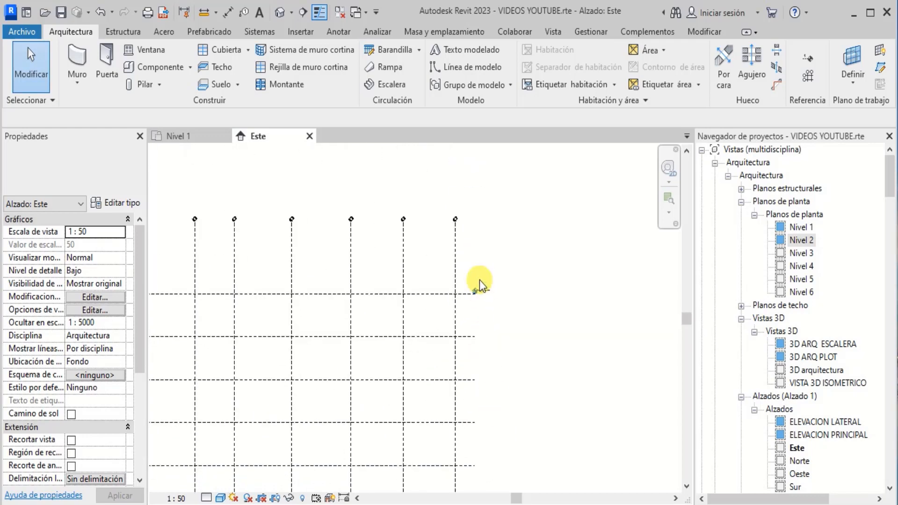
pyautogui.scroll(7, 472, 323)
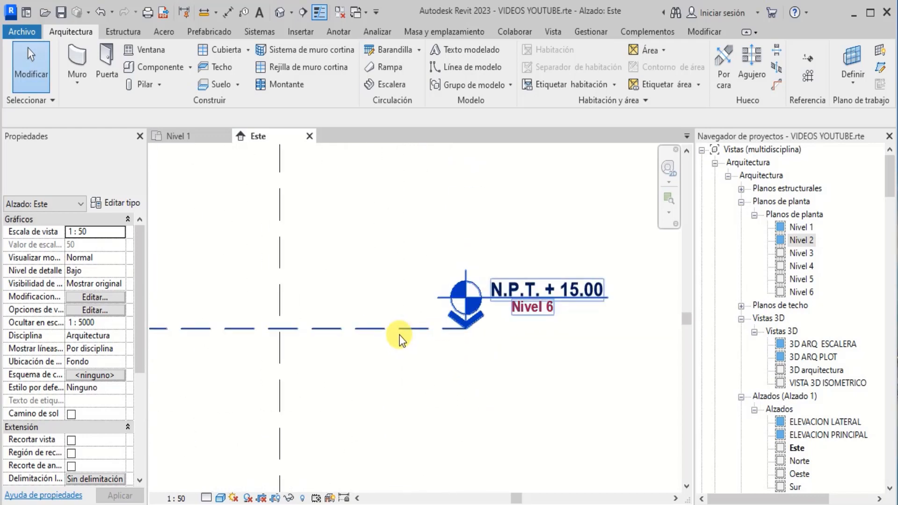
# Step: Hide the individually added symbol at the far end of the Nivel 6 line and deselect the level
pyautogui.click(401, 332)
pyautogui.scroll(-2, 463, 329)
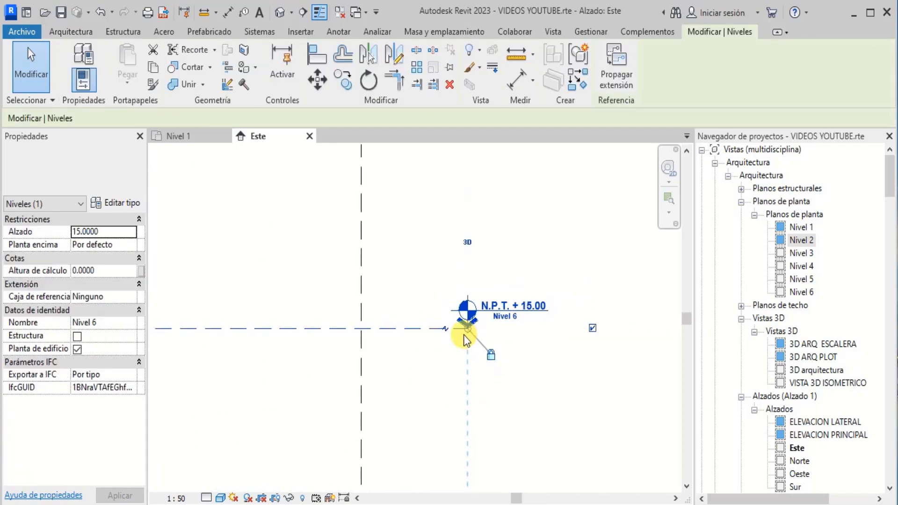
pyautogui.scroll(-4, 593, 329)
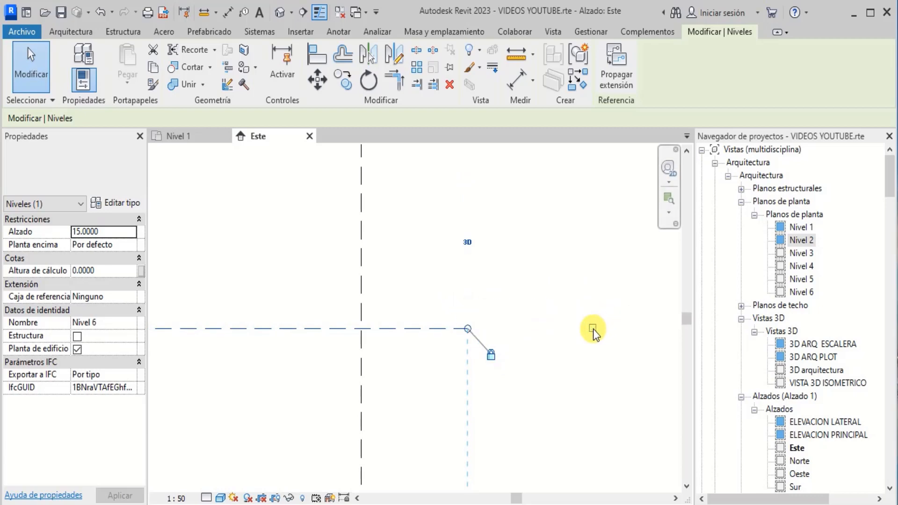
pyautogui.press('Escape')
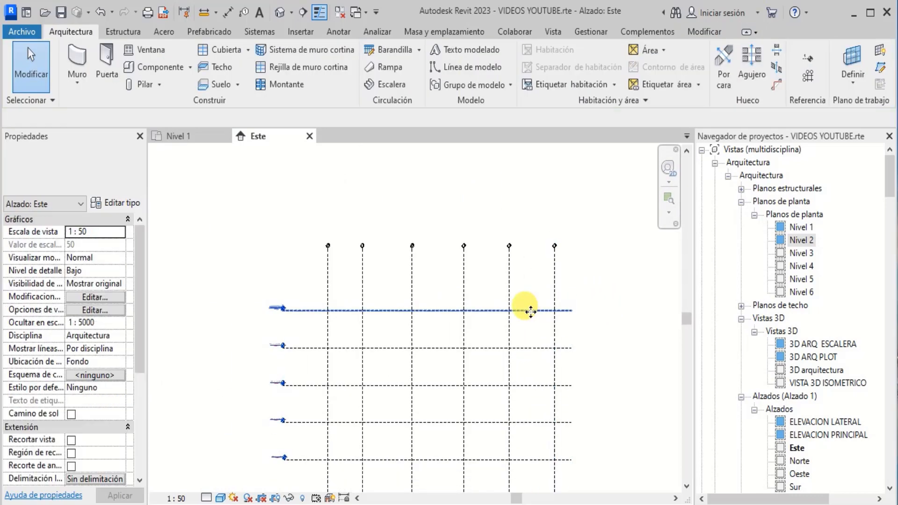
# Step: Enable "Símbolo en extremo 2 por defecto" in the levels' type properties, apply it, and check the far ends of all levels
pyautogui.scroll(3, 555, 326)
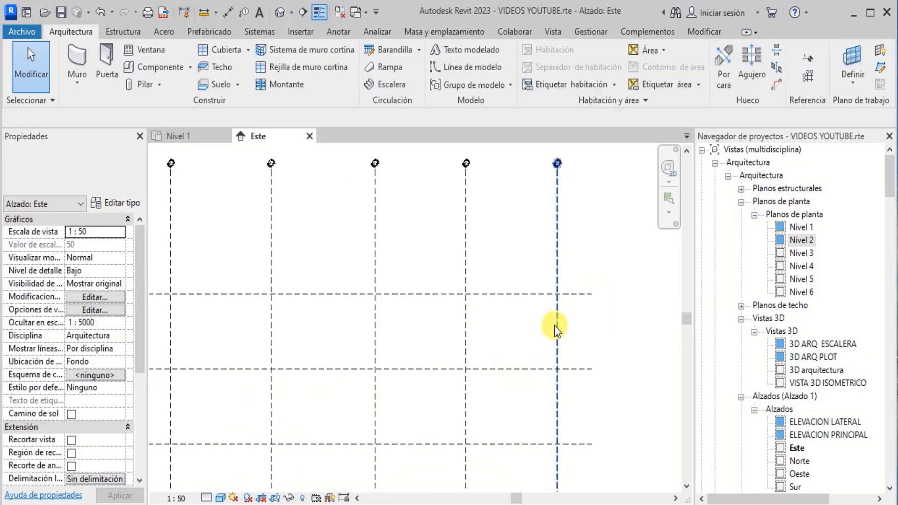
pyautogui.click(594, 294)
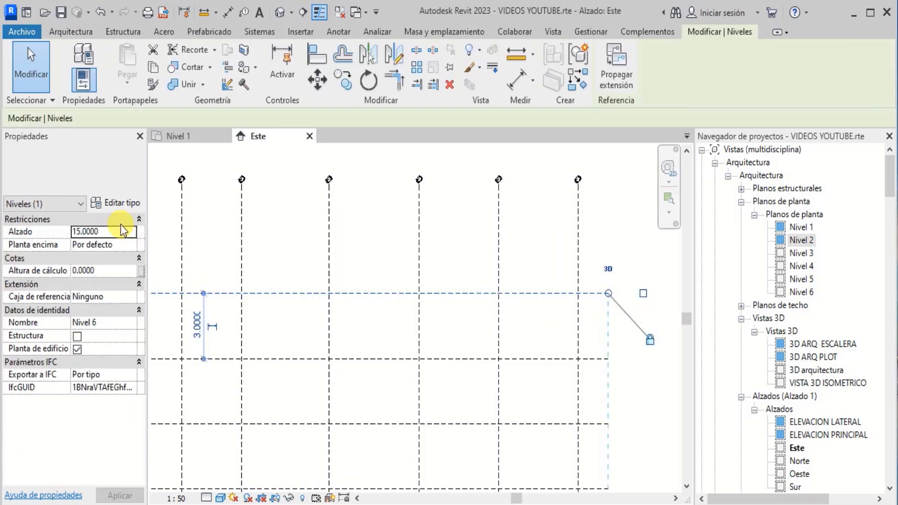
pyautogui.click(117, 201)
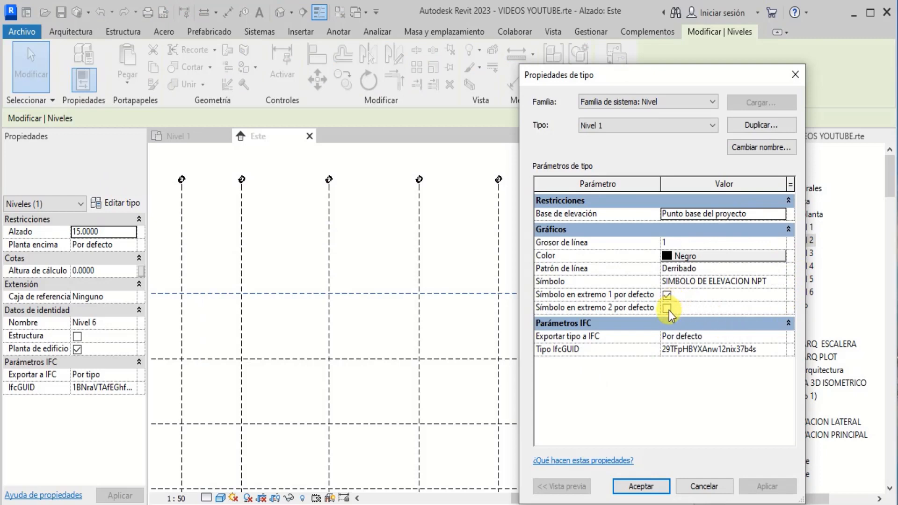
pyautogui.moveTo(670, 76); pyautogui.dragTo(291, 69)
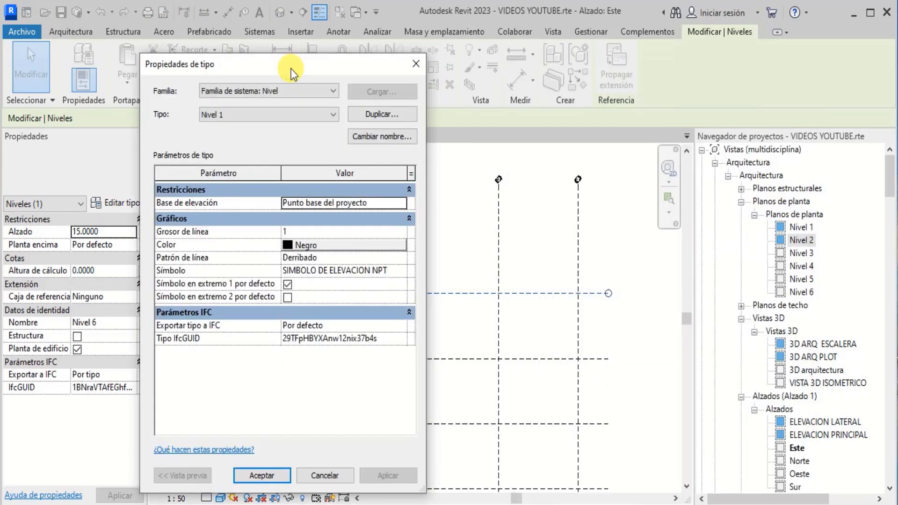
pyautogui.click(287, 296)
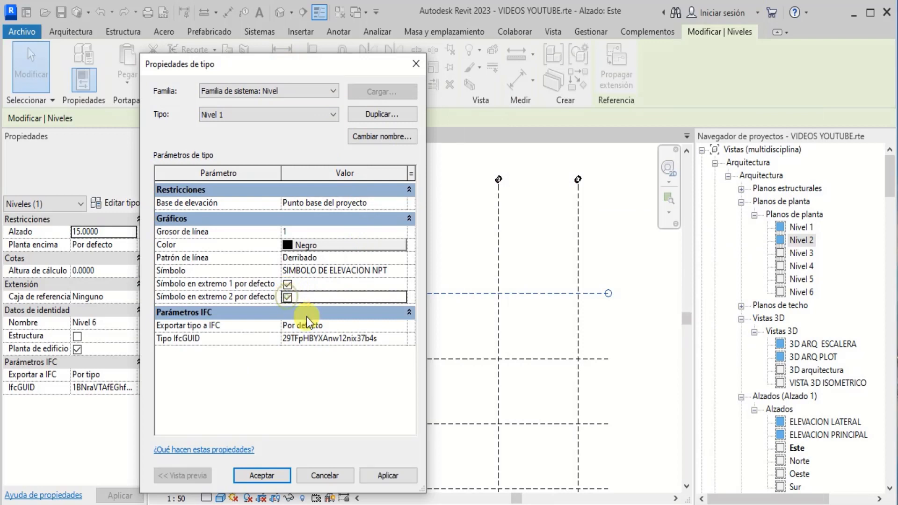
pyautogui.click(396, 474)
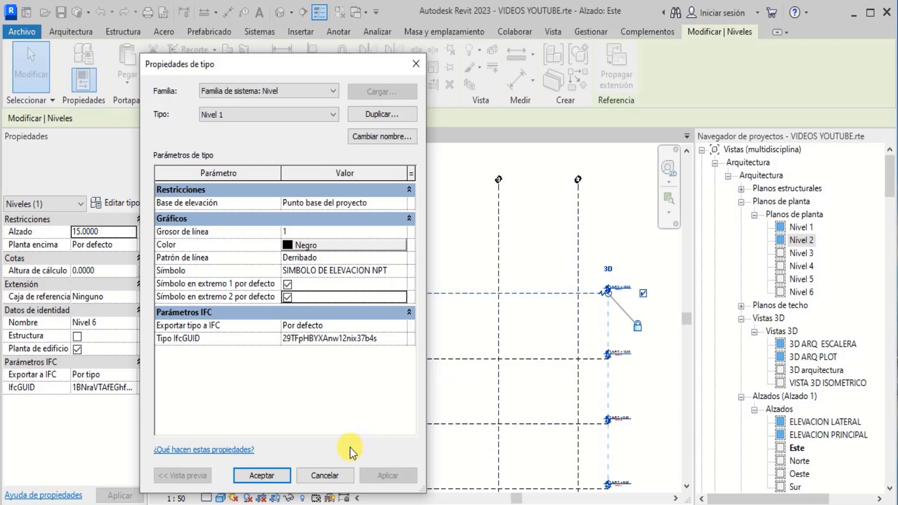
pyautogui.click(277, 472)
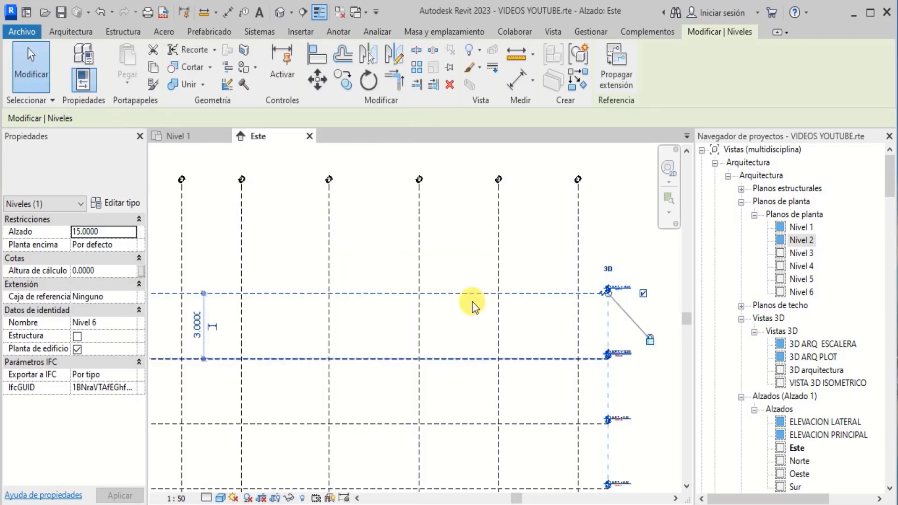
pyautogui.scroll(-2, 485, 220)
pyautogui.scroll(2, 557, 442)
pyautogui.scroll(2, 557, 447)
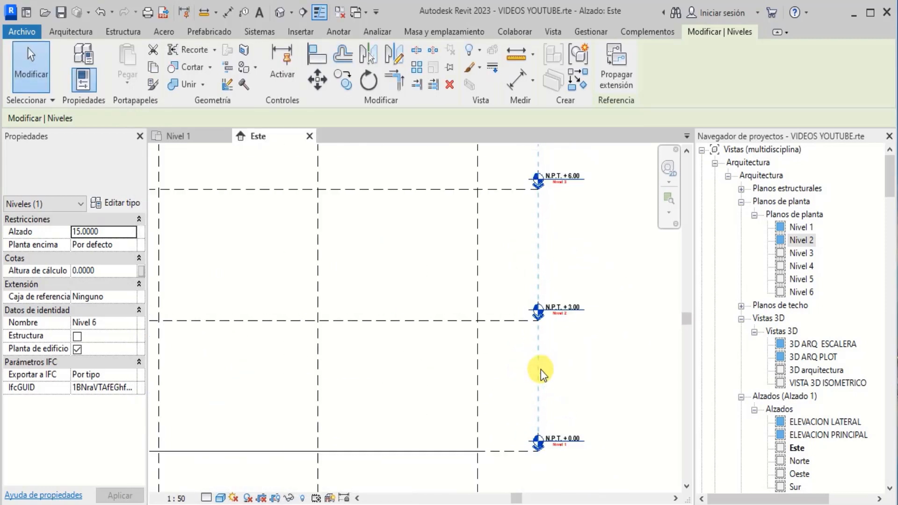
# Step: Deselect Nivel 6 and examine the level symbols at both ends of the level lines in the Este elevation
pyautogui.press('Escape')
pyautogui.scroll(2, 567, 432)
pyautogui.scroll(-5, 529, 433)
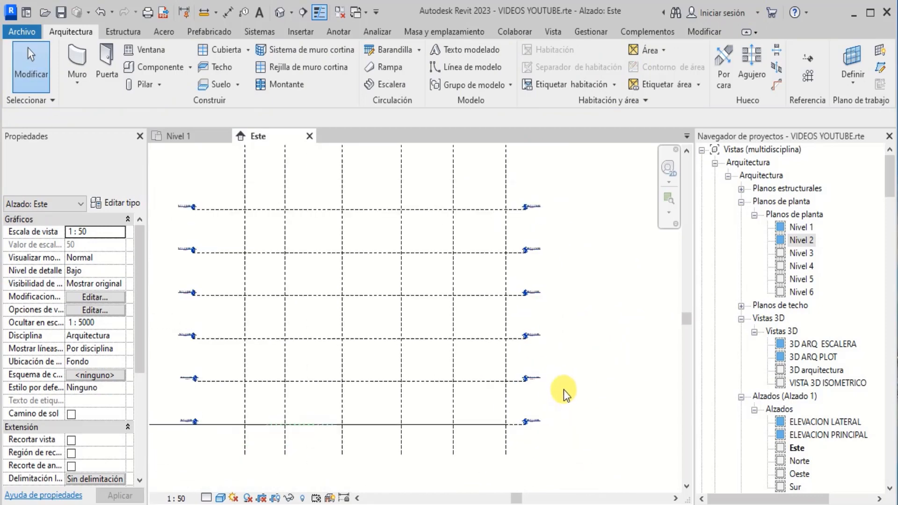
pyautogui.scroll(2, 567, 294)
pyautogui.scroll(3, 569, 285)
pyautogui.scroll(-3, 538, 377)
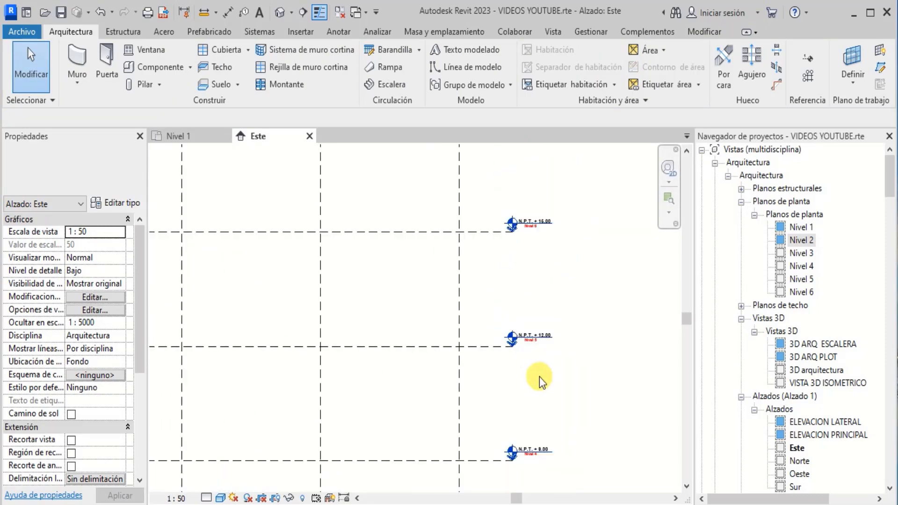
pyautogui.scroll(3, 594, 245)
pyautogui.scroll(2, 528, 207)
pyautogui.scroll(-3, 530, 204)
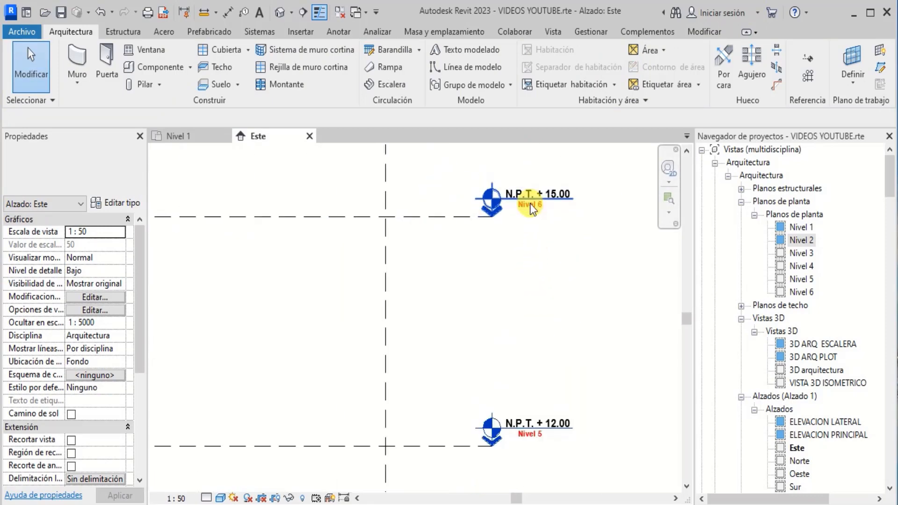
pyautogui.scroll(-4, 535, 223)
pyautogui.scroll(4, 519, 234)
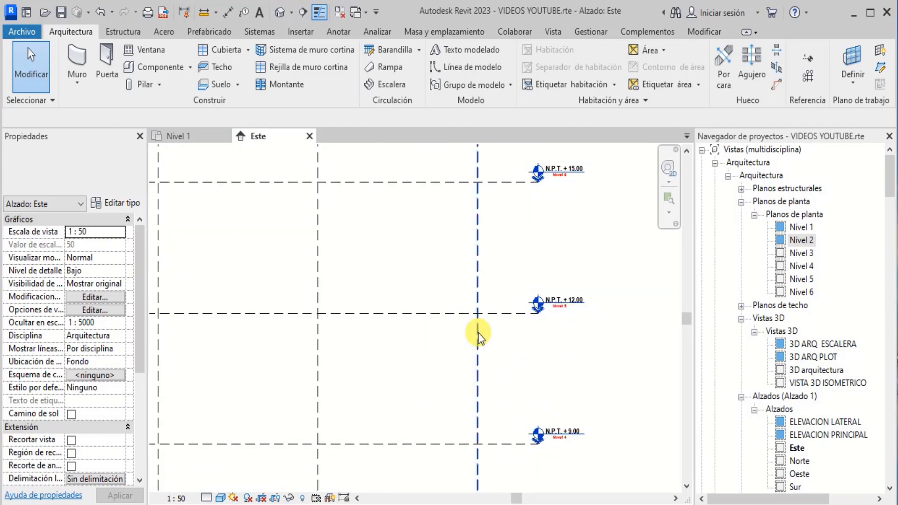
pyautogui.scroll(-3, 540, 265)
pyautogui.scroll(2, 518, 242)
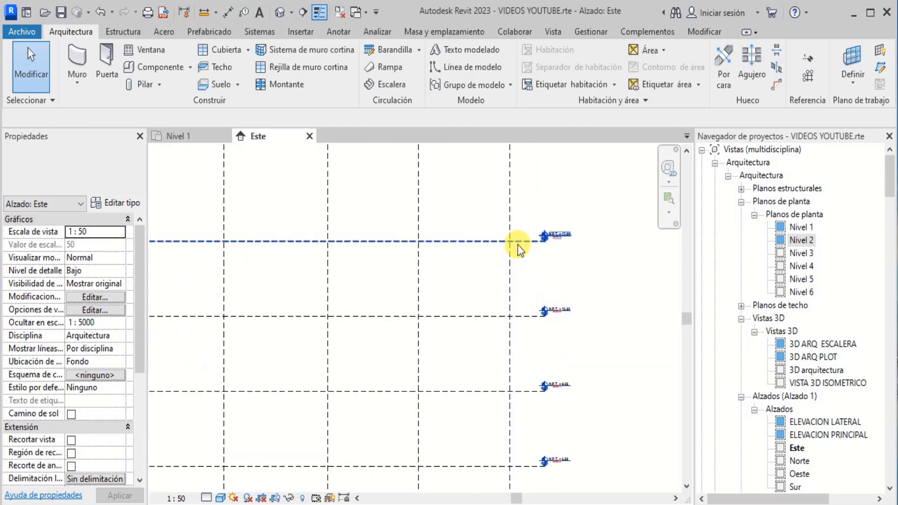
# Step: Disable "Símbolo en extremo 2 por defecto" in the levels' type properties, apply it and accept
pyautogui.click(518, 245)
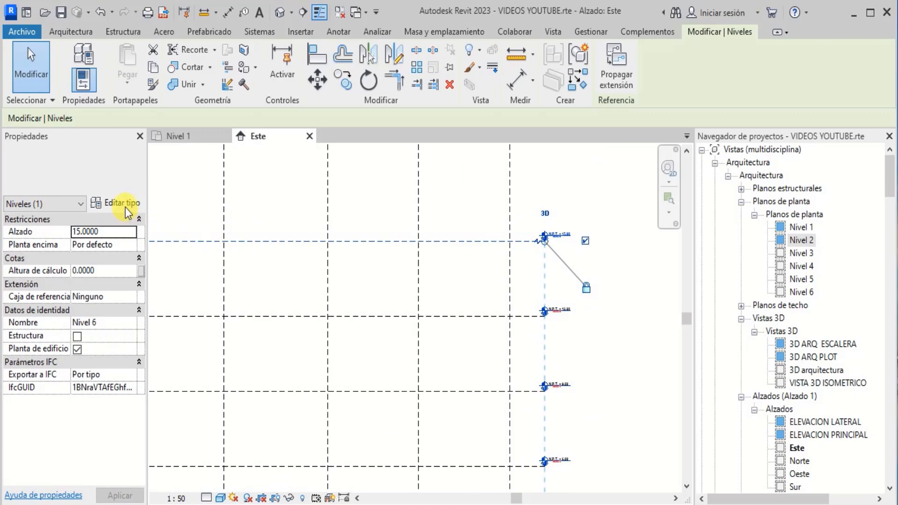
pyautogui.click(123, 203)
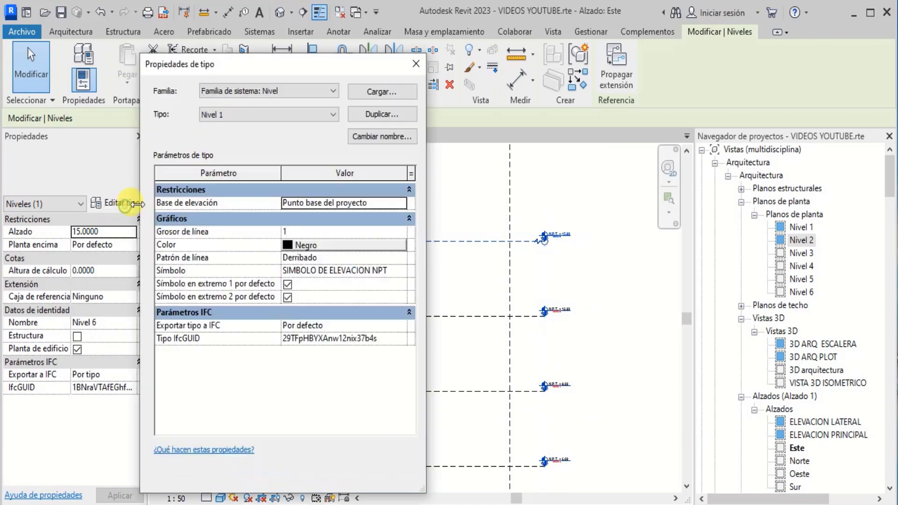
pyautogui.click(285, 298)
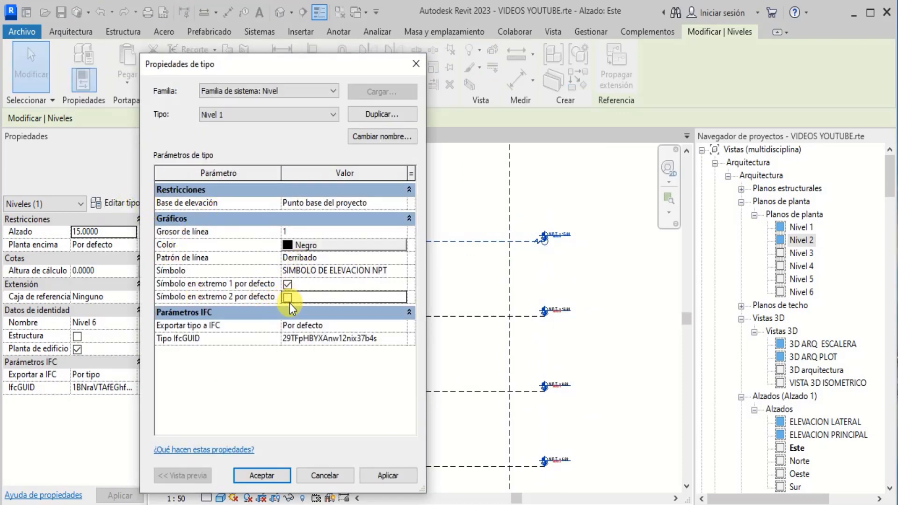
pyautogui.click(377, 471)
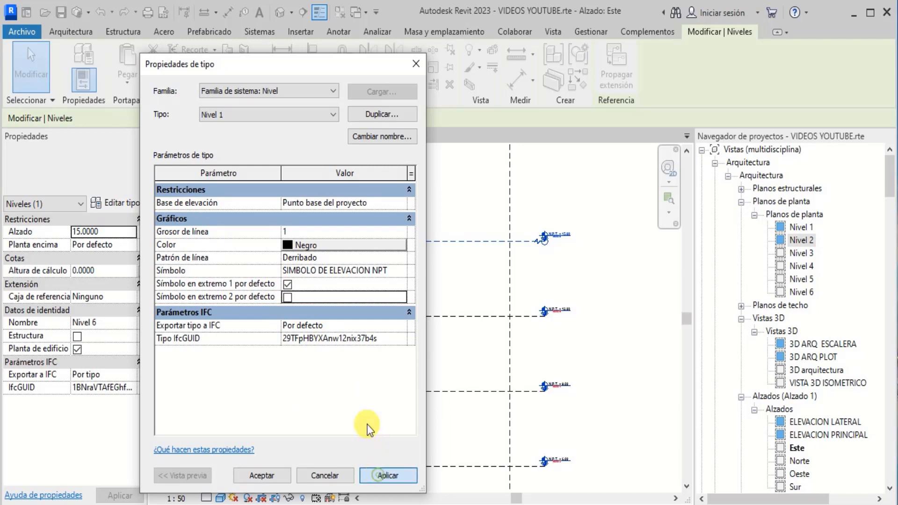
pyautogui.moveTo(295, 66); pyautogui.dragTo(531, 69)
pyautogui.click(489, 482)
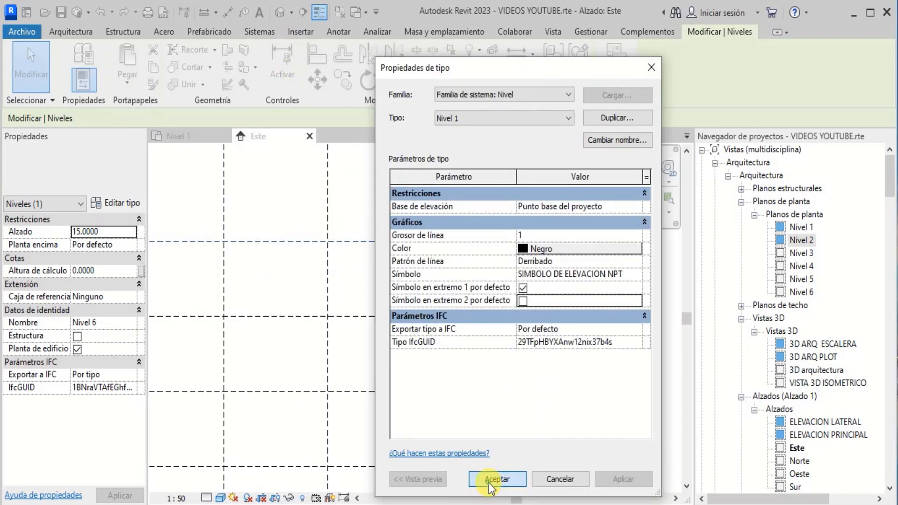
# Step: Examine the symbols at the opposite ends of the level lines, from Nivel 6 downwards, with the level deselected
pyautogui.scroll(-2, 509, 397)
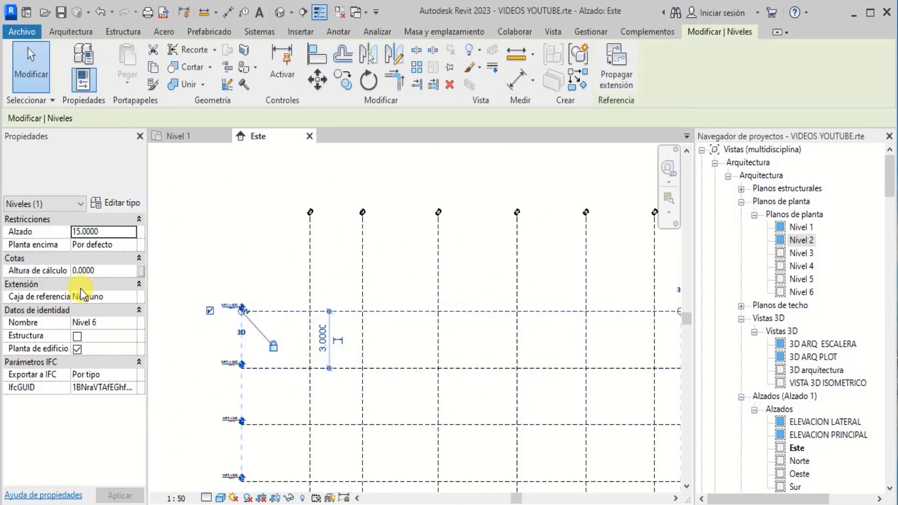
pyautogui.scroll(-3, 290, 338)
pyautogui.scroll(4, 233, 356)
pyautogui.scroll(2, 238, 303)
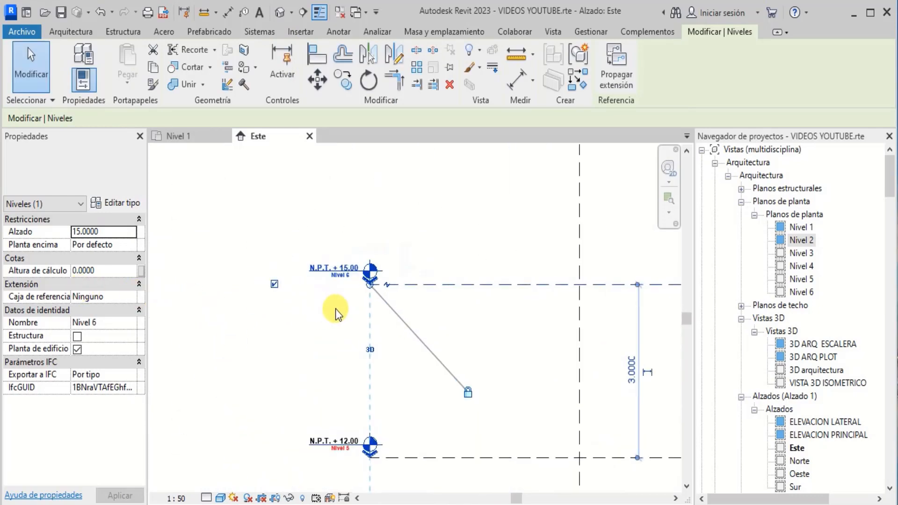
pyautogui.scroll(2, 267, 261)
pyautogui.click(383, 274)
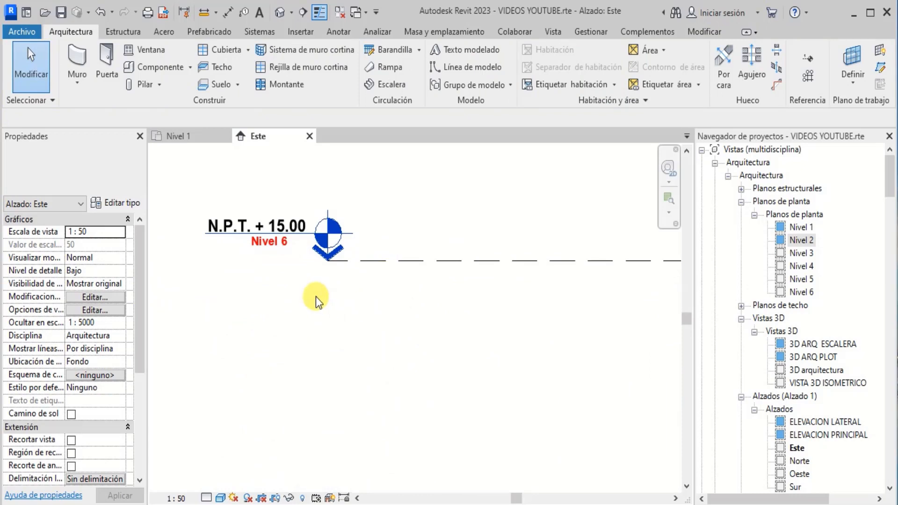
pyautogui.scroll(-4, 311, 287)
pyautogui.scroll(2, 288, 257)
pyautogui.scroll(1, 461, 302)
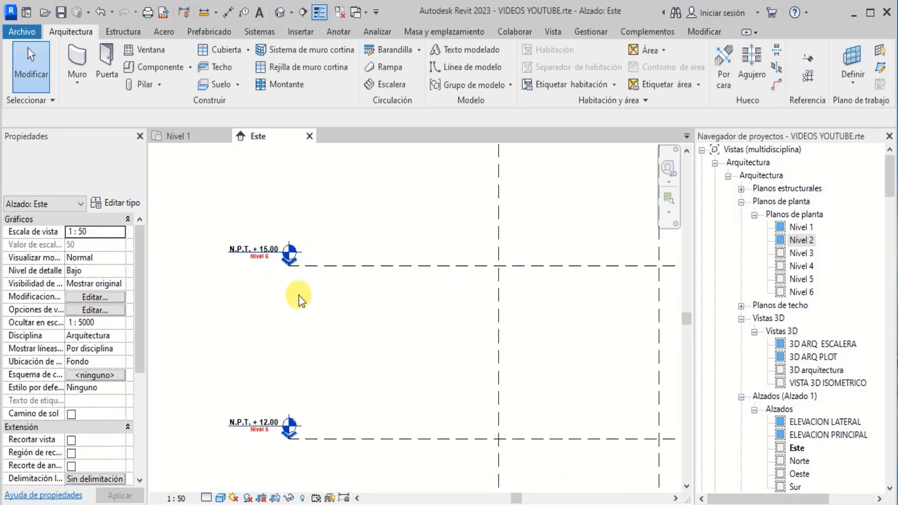
pyautogui.scroll(-1, 281, 323)
pyautogui.scroll(-3, 411, 225)
pyautogui.scroll(2, 380, 314)
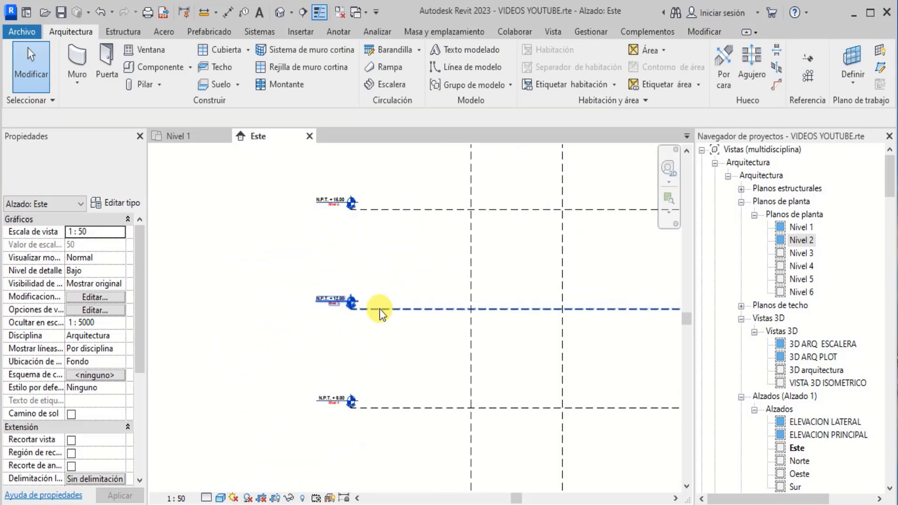
pyautogui.scroll(1, 397, 212)
# Step: Open the type properties of Nivel 6 and review the "Base de elevación" setting and the available "Símbolo" options
pyautogui.click(432, 211)
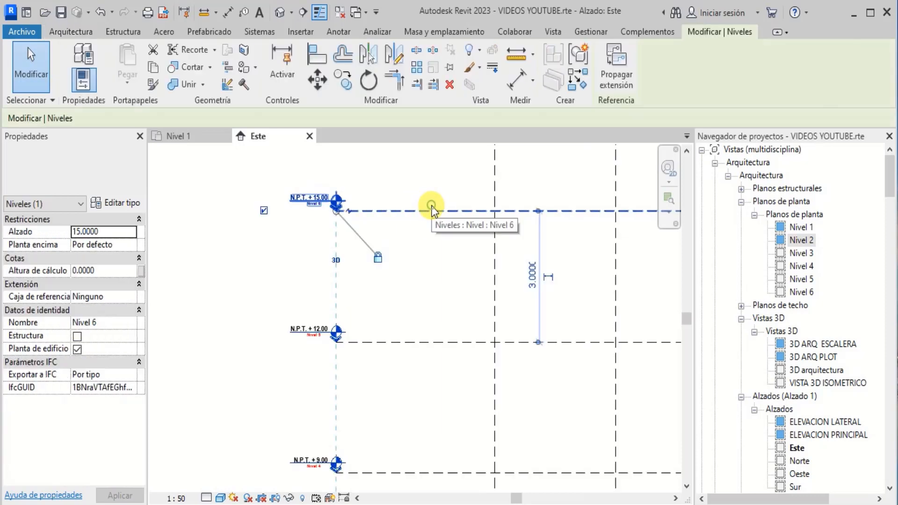
pyautogui.click(122, 203)
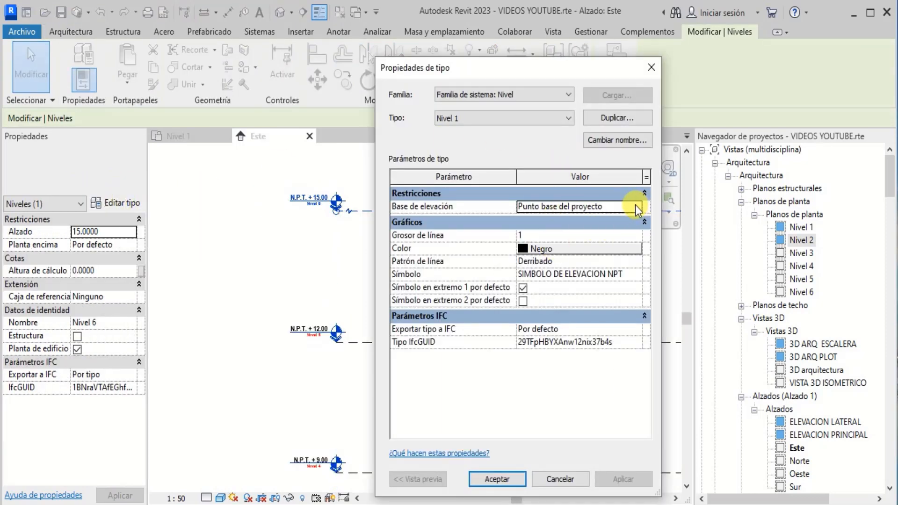
pyautogui.click(636, 206)
pyautogui.click(635, 205)
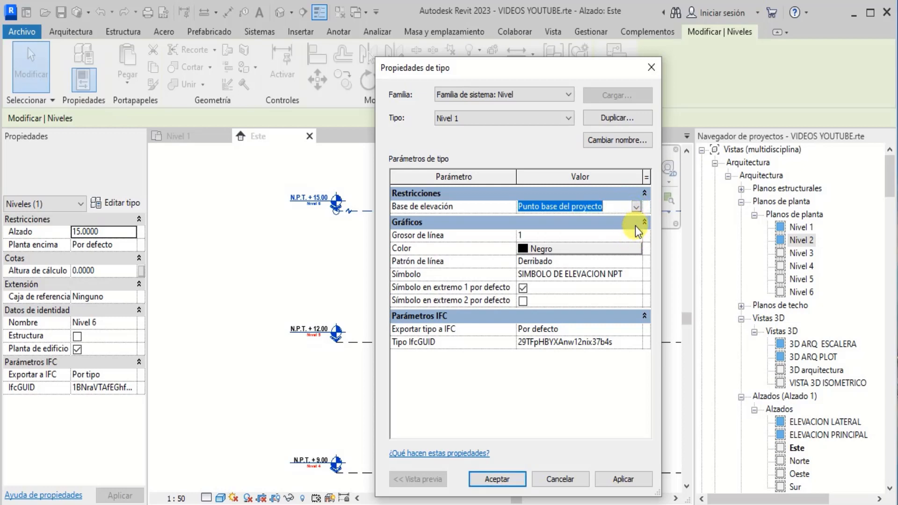
pyautogui.click(636, 276)
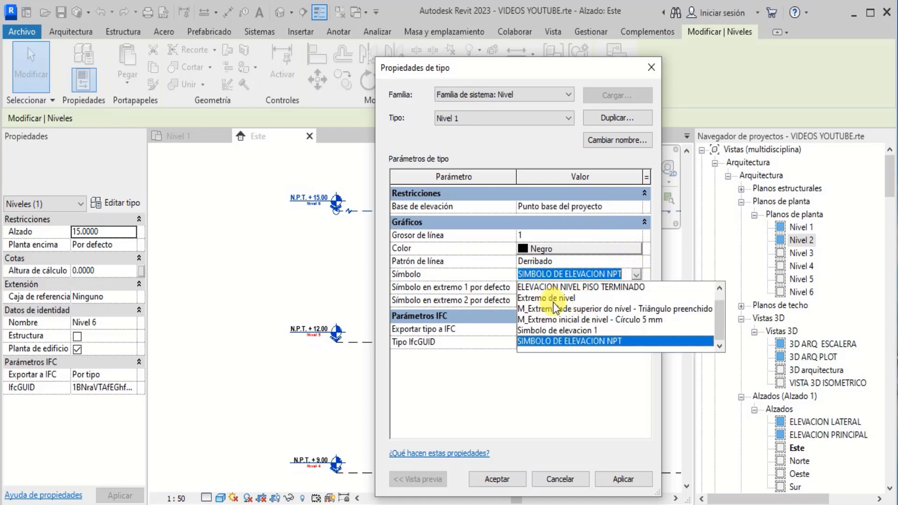
pyautogui.scroll(1, 561, 304)
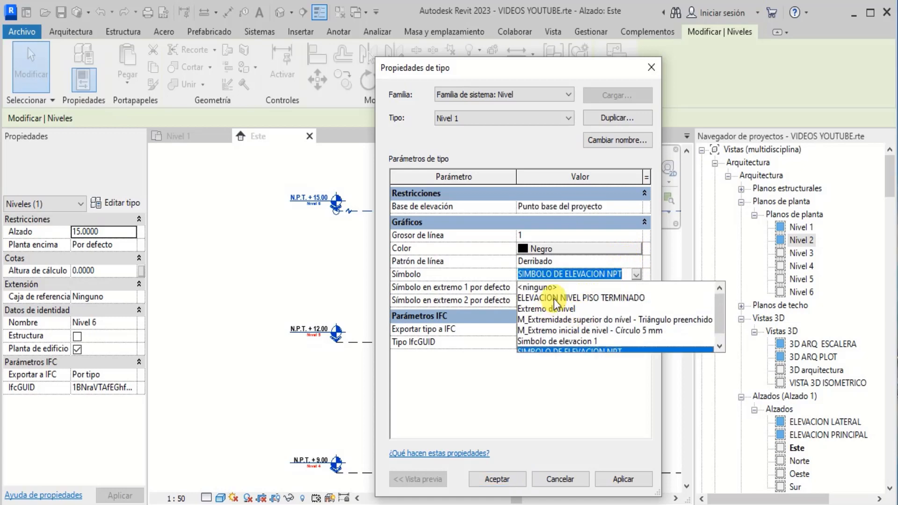
# Step: Set the levels' "Patrón de línea" to Sólido in the type properties, apply it and accept
pyautogui.click(625, 249)
pyautogui.click(622, 262)
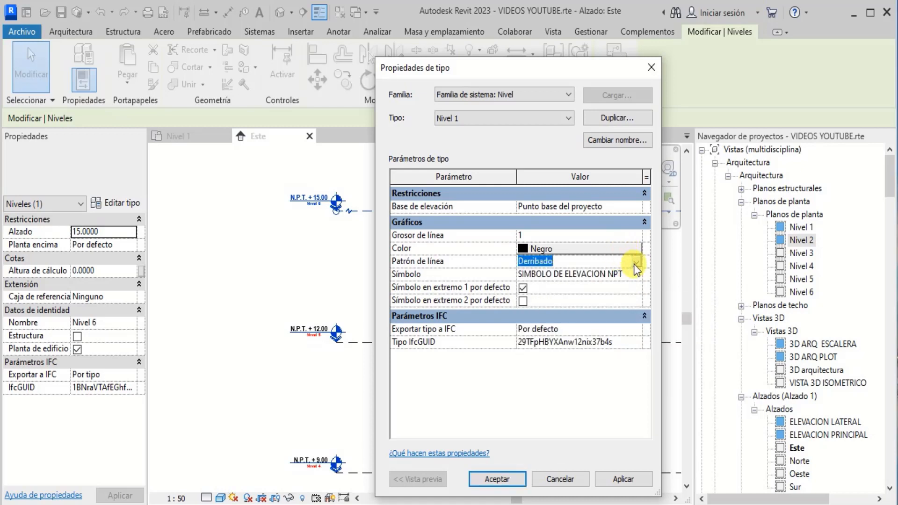
pyautogui.click(635, 262)
pyautogui.scroll(5, 552, 296)
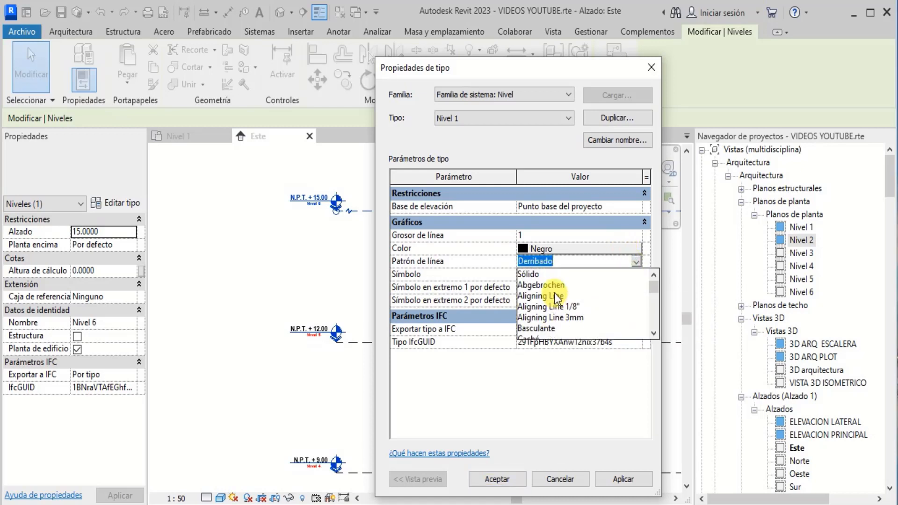
pyautogui.click(530, 274)
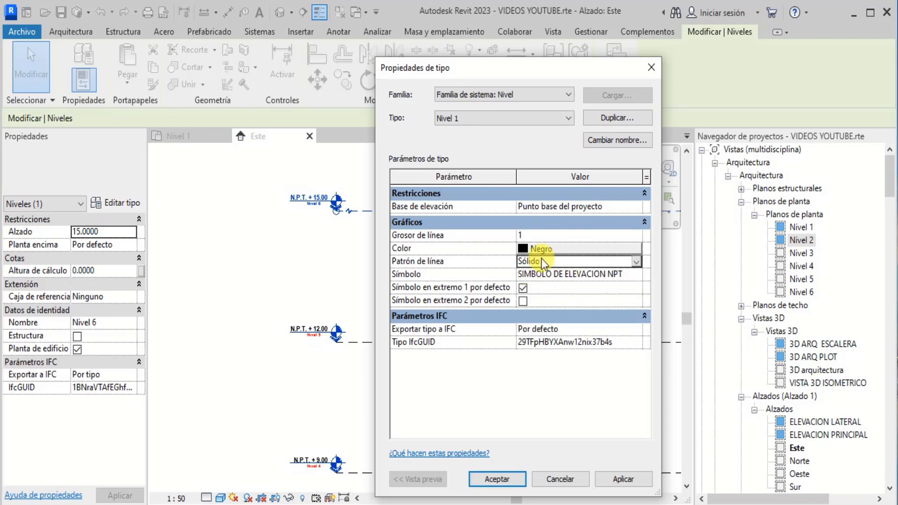
pyautogui.click(624, 480)
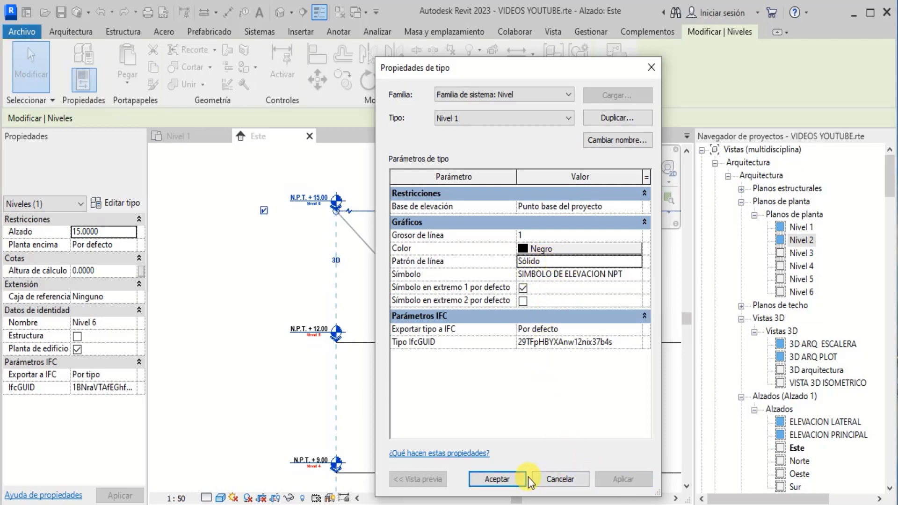
pyautogui.click(495, 480)
# Step: Check the level lines, deselect Nivel 6, and undo the line pattern change
pyautogui.scroll(3, 433, 296)
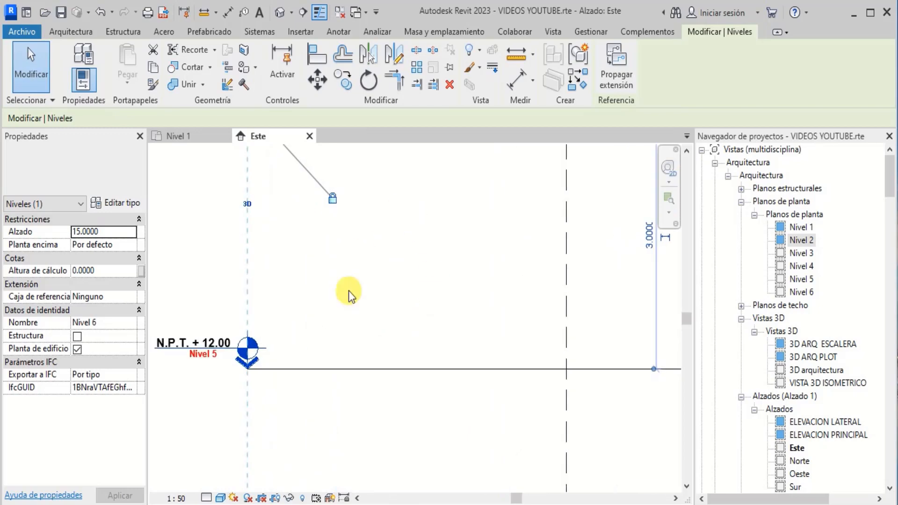
pyautogui.scroll(-3, 375, 309)
pyautogui.scroll(3, 398, 334)
pyautogui.scroll(-4, 400, 369)
pyautogui.click(381, 341)
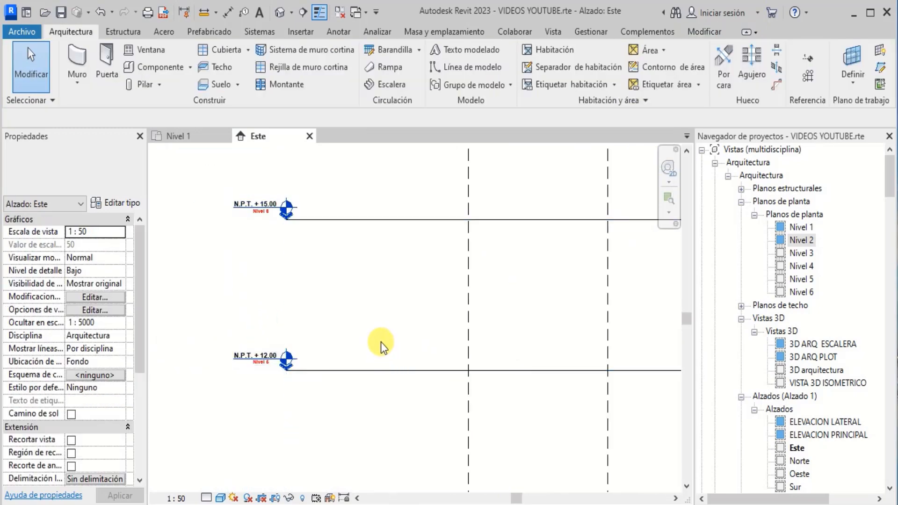
pyautogui.scroll(-2, 370, 367)
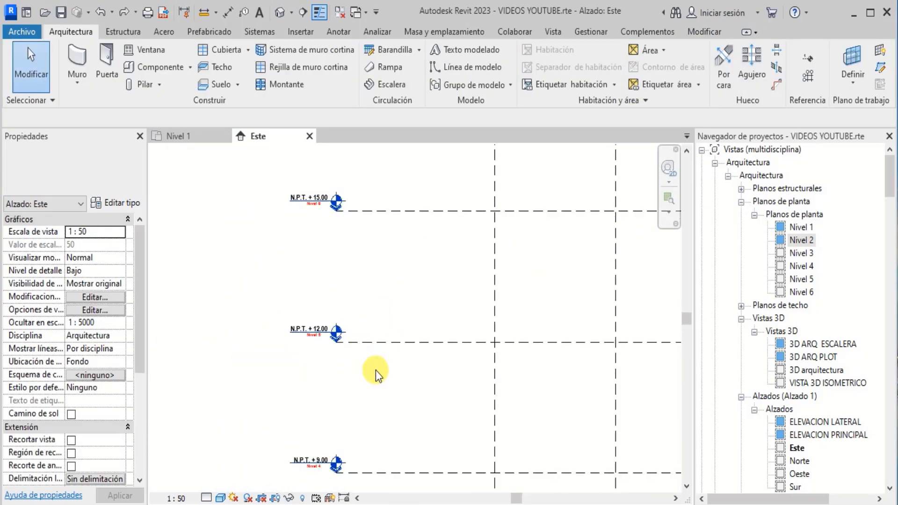
# Step: Set the levels' line color to Rojo in the type properties of Nivel 5, accept, and deselect the level
pyautogui.click(393, 341)
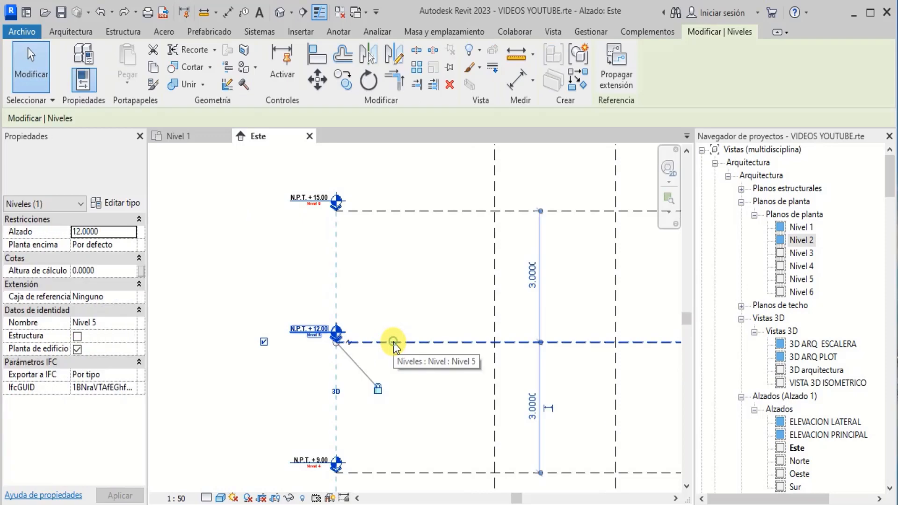
pyautogui.click(123, 203)
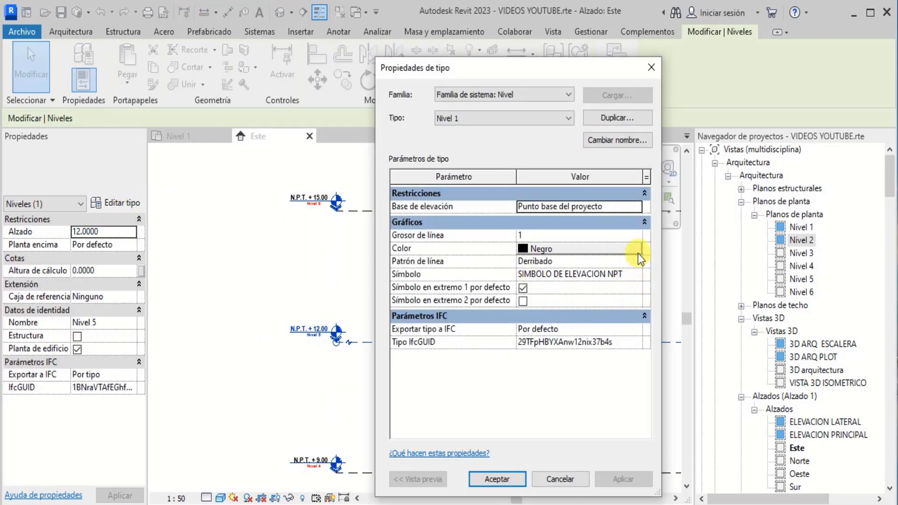
pyautogui.click(632, 249)
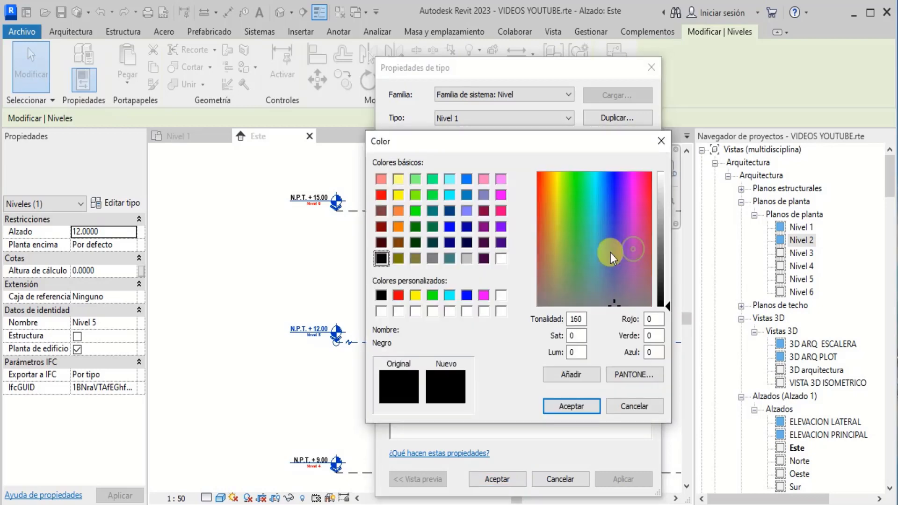
pyautogui.click(381, 194)
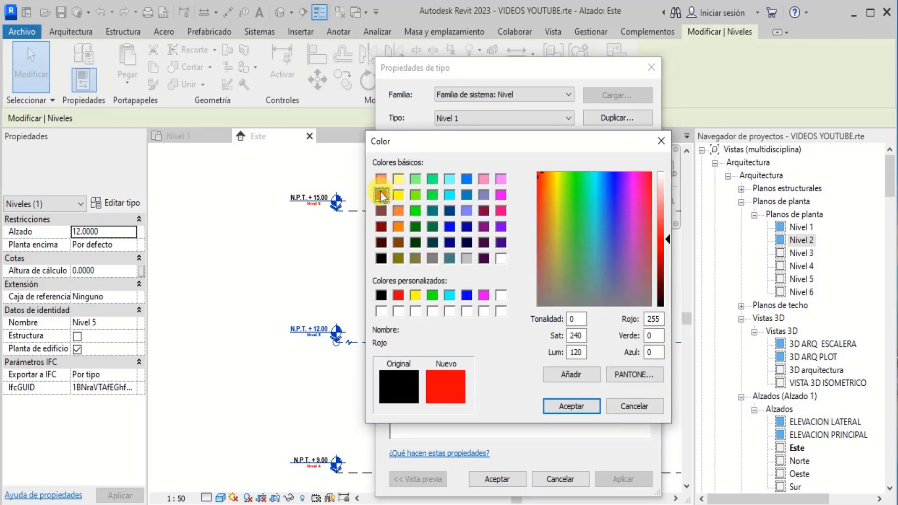
pyautogui.click(568, 405)
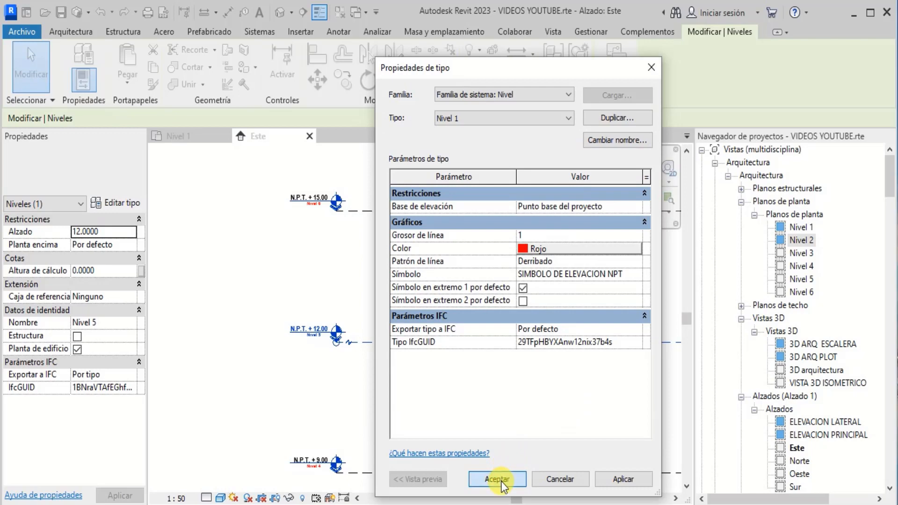
pyautogui.click(501, 481)
pyautogui.scroll(3, 451, 377)
pyautogui.click(451, 373)
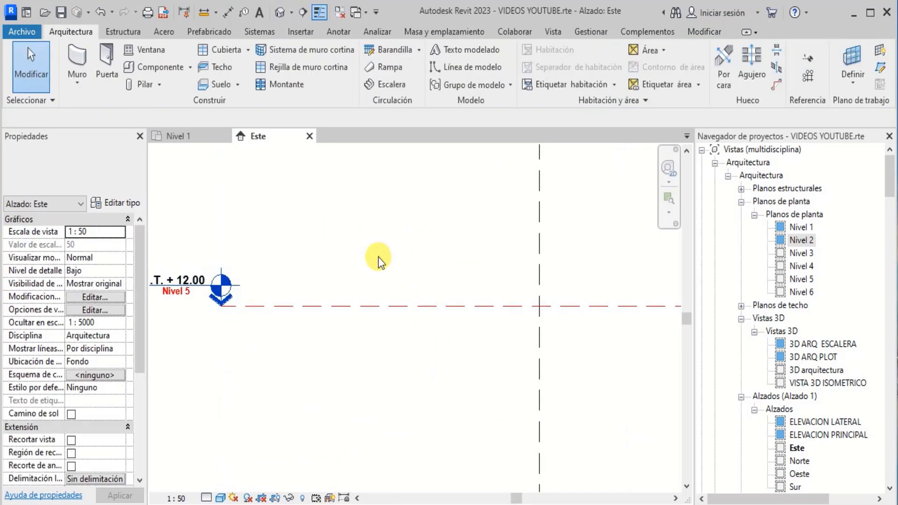
# Step: Examine the line color and dash pattern of the Nivel 5 and Nivel 6 lines near their symbols
pyautogui.scroll(3, 379, 262)
pyautogui.scroll(-3, 477, 451)
pyautogui.scroll(-2, 470, 444)
pyautogui.scroll(2, 508, 249)
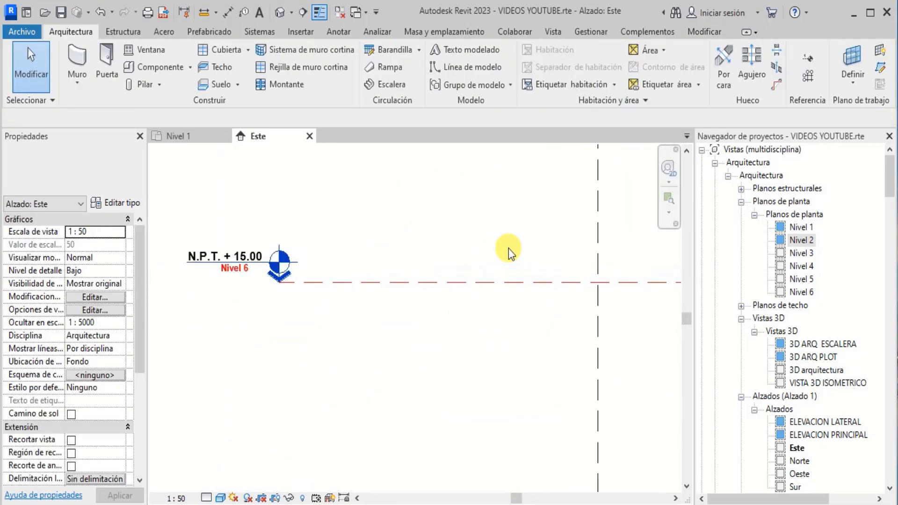
pyautogui.scroll(-2, 405, 261)
pyautogui.scroll(2, 440, 281)
pyautogui.scroll(-1, 431, 262)
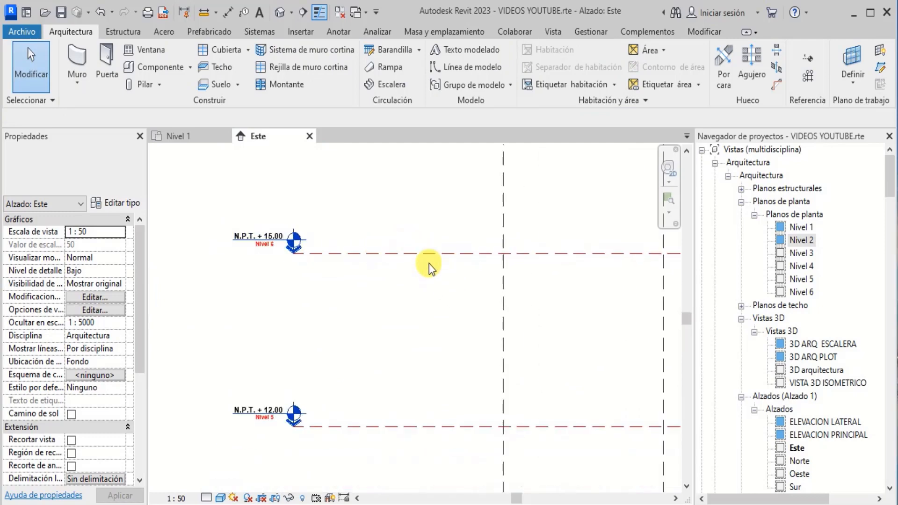
# Step: Set the levels' "Símbolo" to Extremo de nivel in the type properties of Nivel 6 and apply it
pyautogui.click(442, 255)
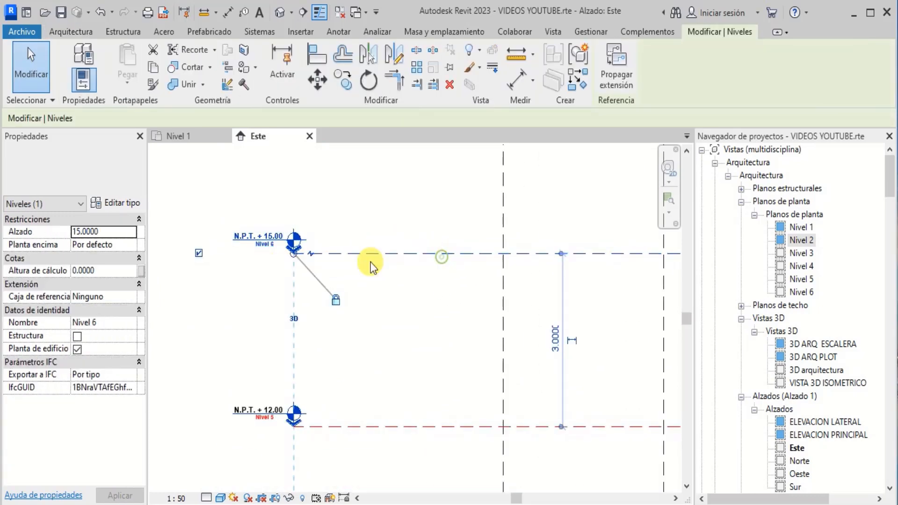
pyautogui.click(122, 204)
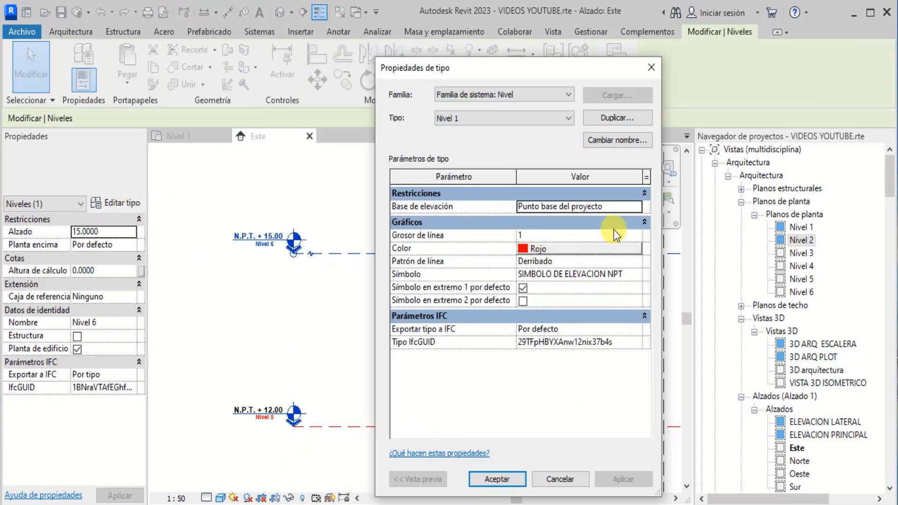
pyautogui.click(628, 237)
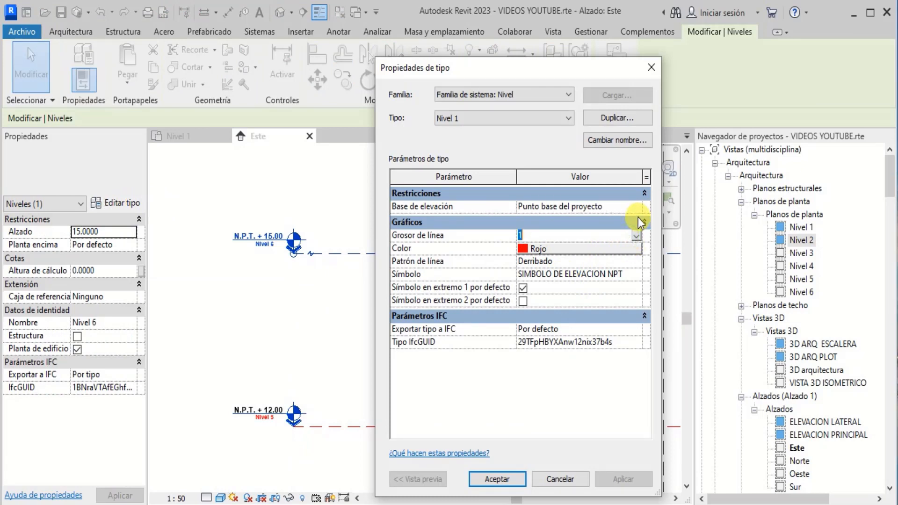
pyautogui.click(645, 222)
pyautogui.click(645, 221)
pyautogui.click(631, 276)
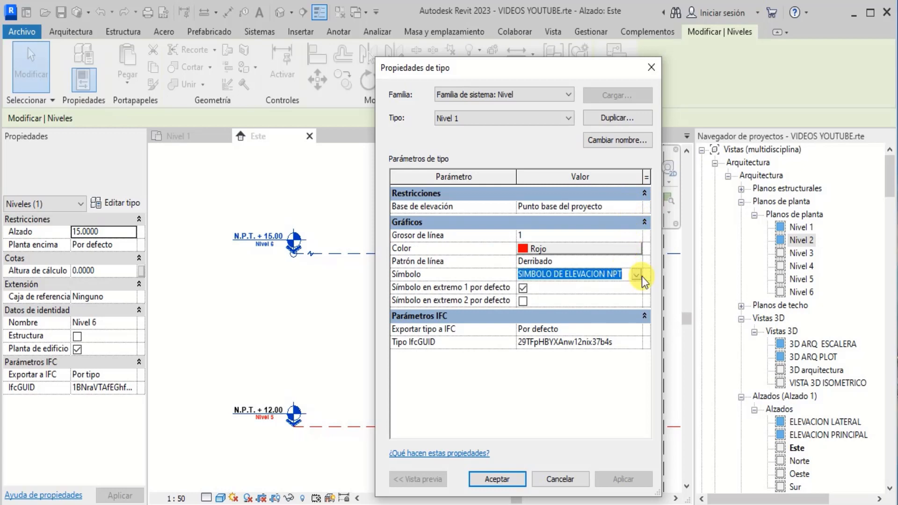
pyautogui.click(638, 276)
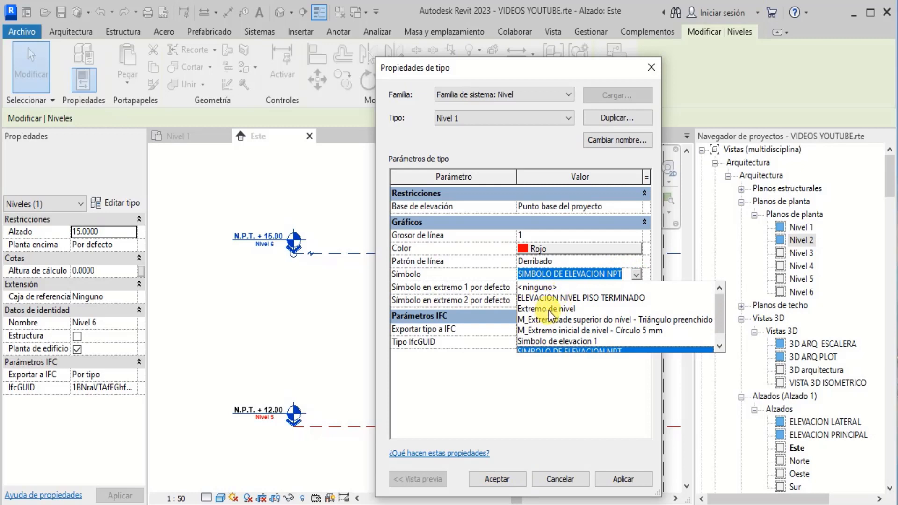
pyautogui.click(548, 310)
pyautogui.click(616, 486)
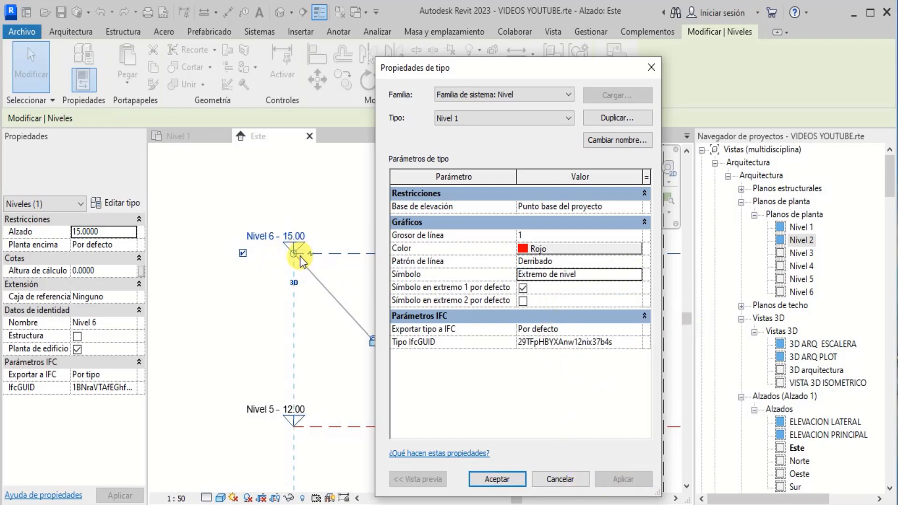
# Step: Change the levels' "Símbolo" to M_Extremo inicial de nivel - Círculo 5 mm and apply it
pyautogui.click(636, 275)
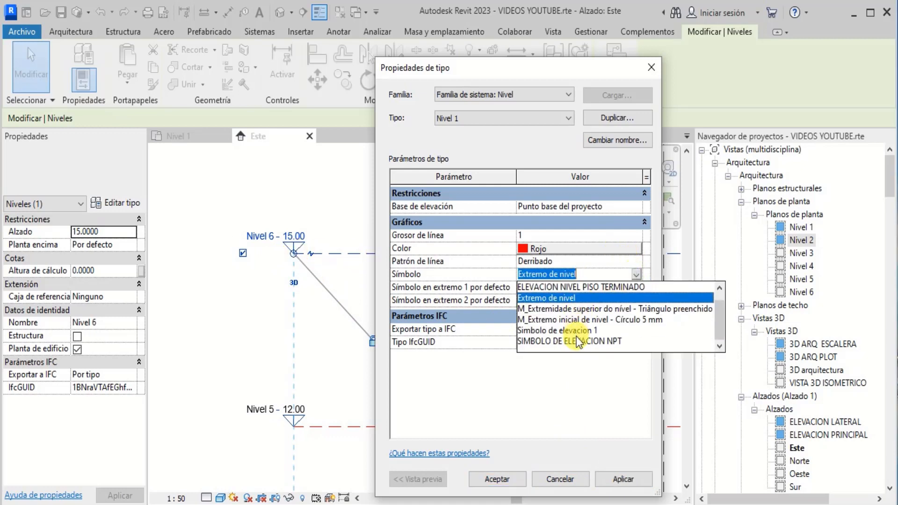
pyautogui.scroll(1, 576, 335)
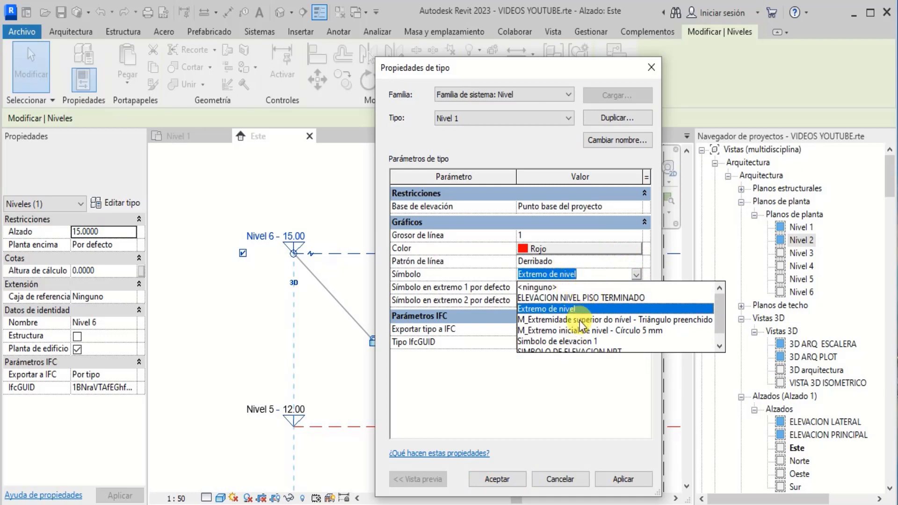
pyautogui.click(575, 330)
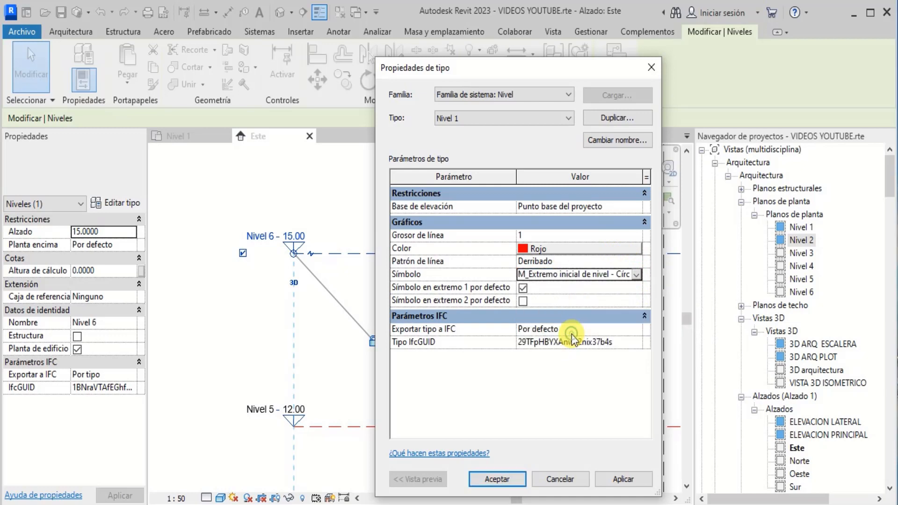
pyautogui.click(622, 479)
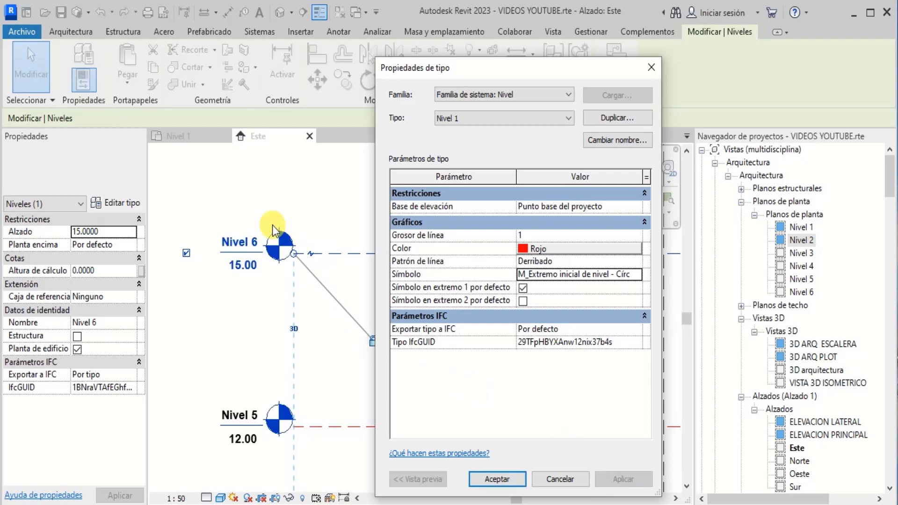
# Step: Set the levels' "Símbolo" to SIMBOLO DE ELEVACION NPT, apply and accept, and deselect Nivel 6
pyautogui.click(635, 275)
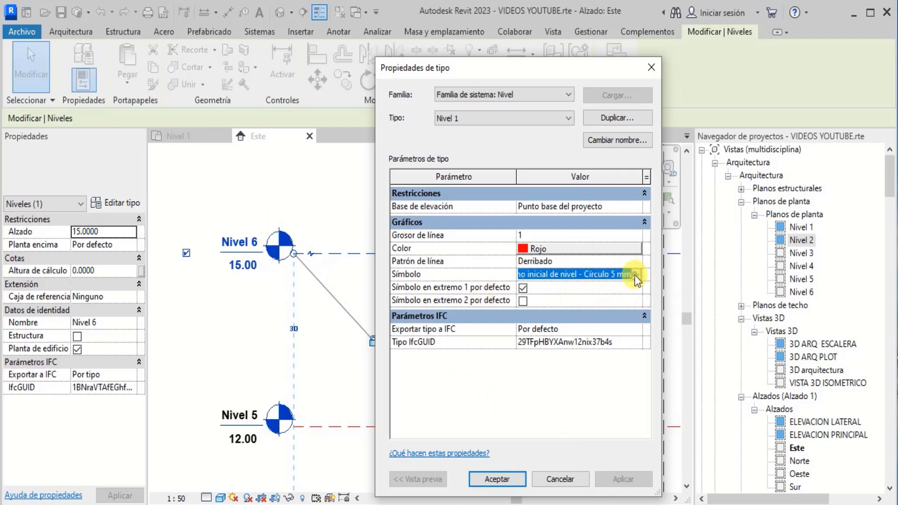
pyautogui.click(635, 275)
pyautogui.click(547, 341)
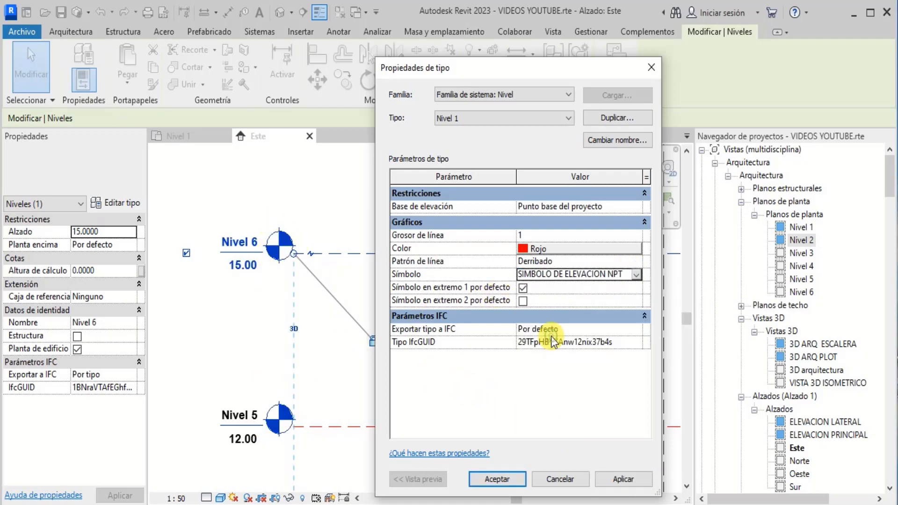
pyautogui.click(622, 479)
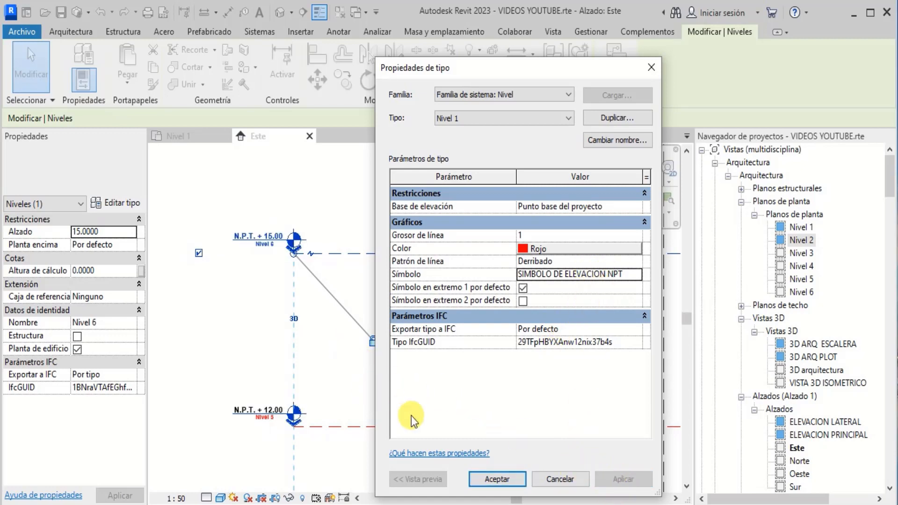
pyautogui.click(499, 479)
pyautogui.scroll(4, 238, 240)
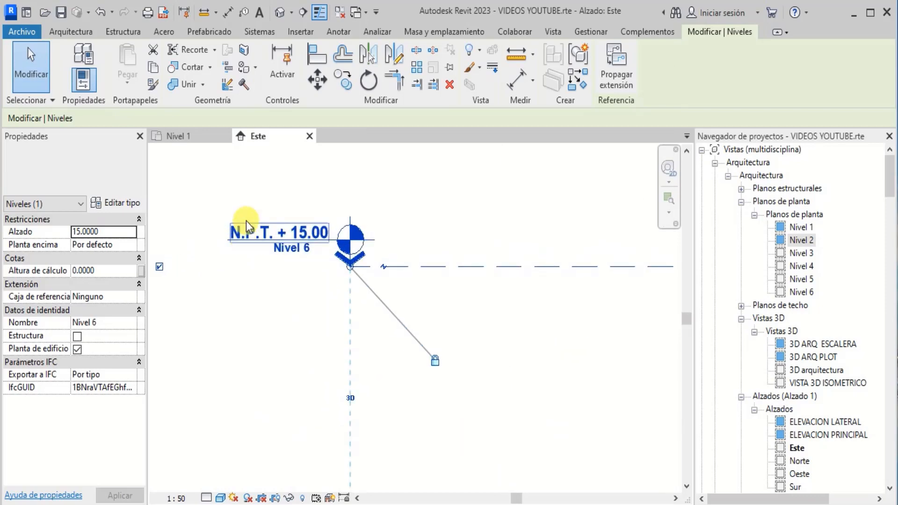
pyautogui.click(453, 251)
pyautogui.scroll(-2, 467, 252)
pyautogui.scroll(2, 391, 262)
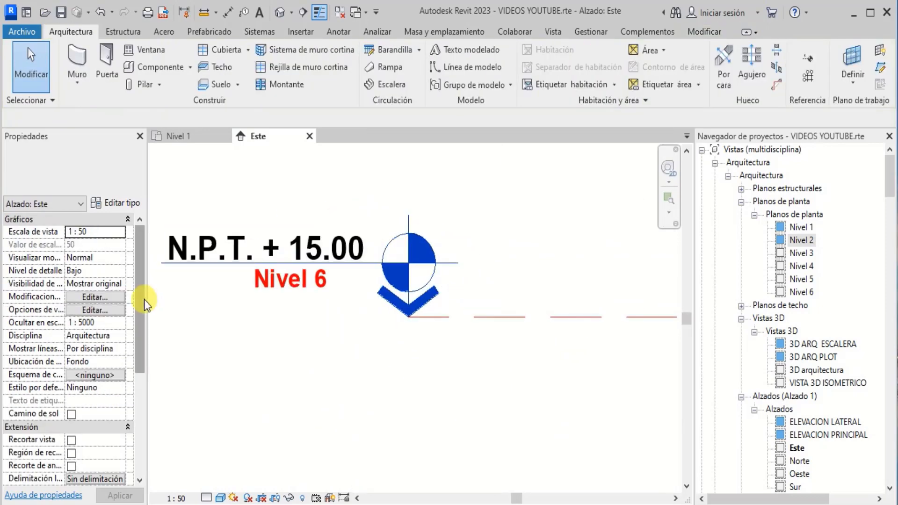
# Step: Set the levels' line color to Negro in the type properties of Nivel 5, accept, and deselect the level
pyautogui.scroll(-3, 300, 242)
pyautogui.scroll(-3, 319, 197)
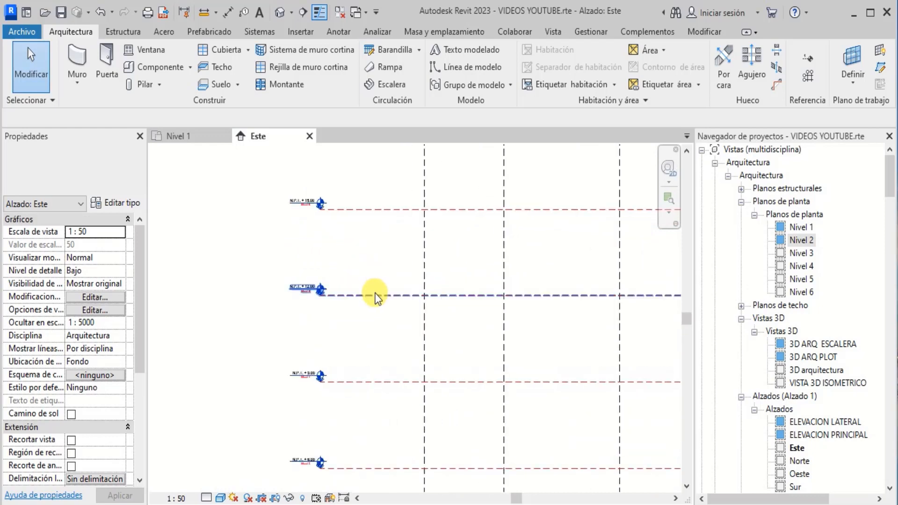
pyautogui.click(374, 296)
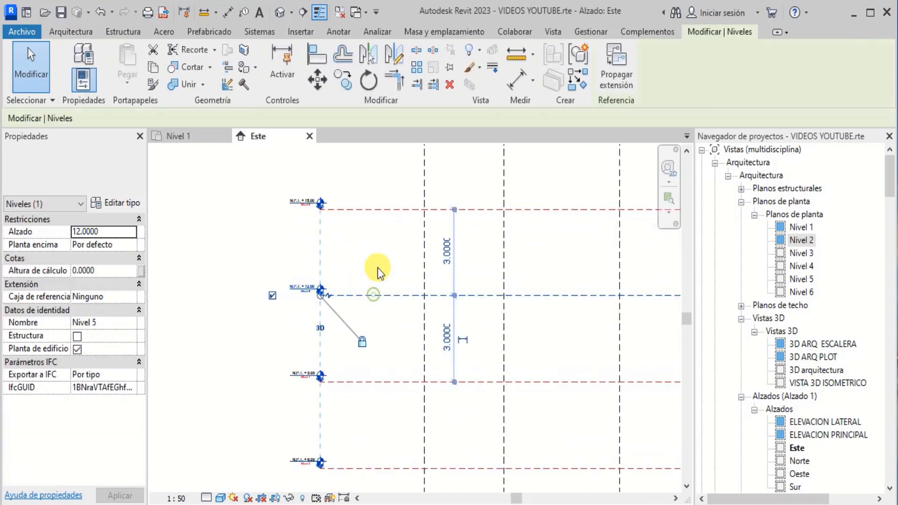
pyautogui.click(122, 206)
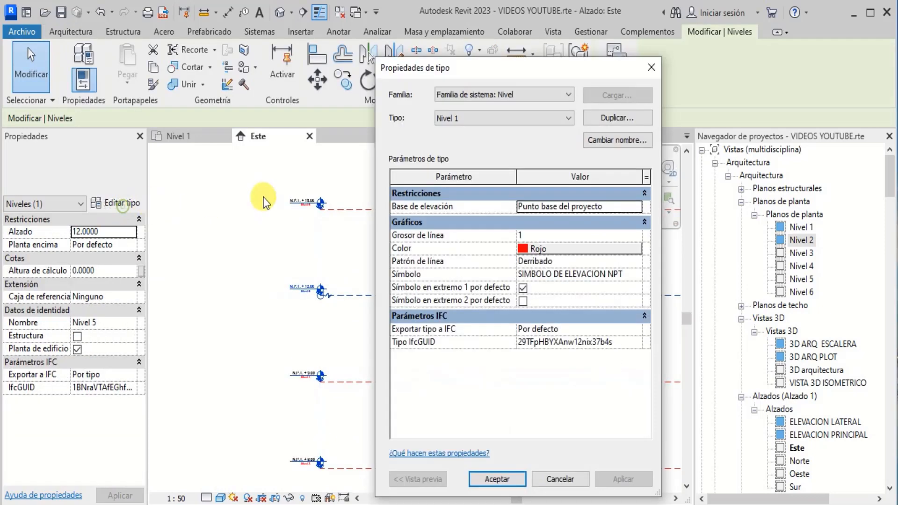
pyautogui.click(526, 247)
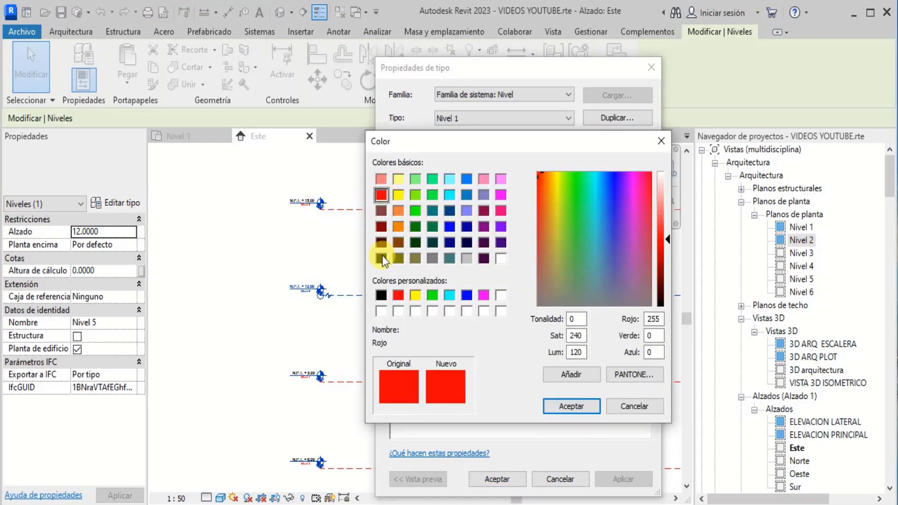
pyautogui.click(383, 257)
pyautogui.click(559, 407)
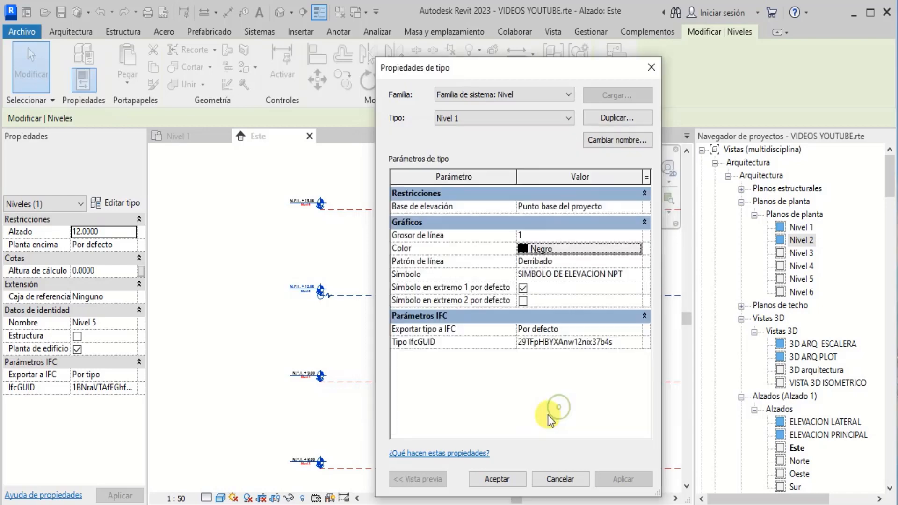
pyautogui.click(497, 479)
pyautogui.scroll(5, 407, 248)
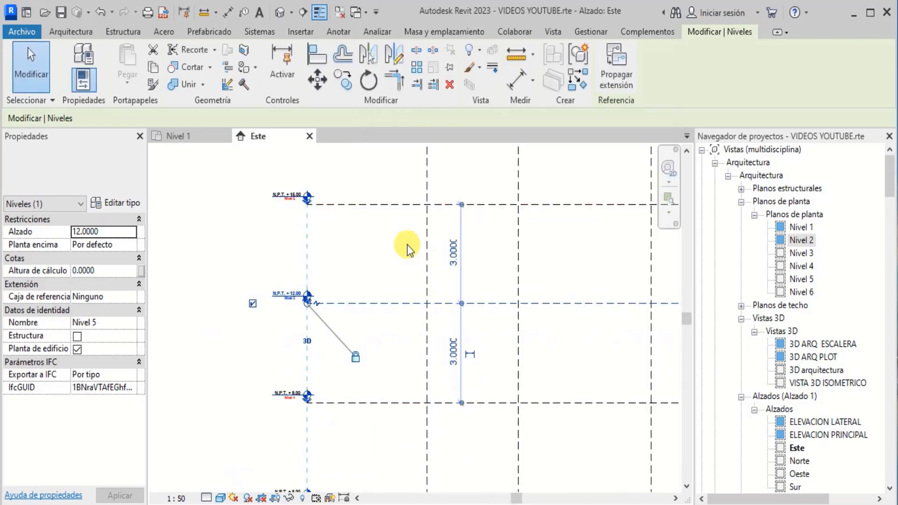
pyautogui.click(340, 297)
# Step: Examine the symbols, elevation labels and lines of the levels from Nivel 1 up to Nivel 6, and the overall elevation
pyautogui.scroll(4, 342, 306)
pyautogui.scroll(-6, 366, 282)
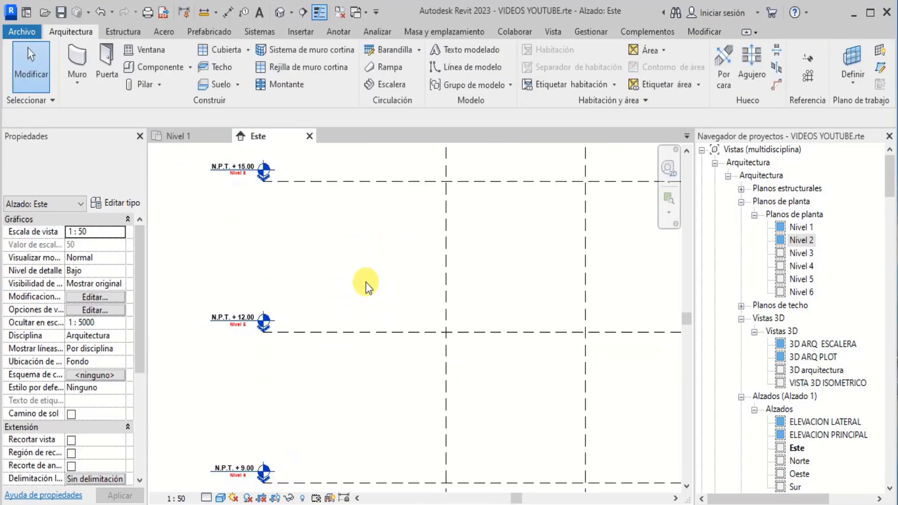
pyautogui.scroll(6, 351, 429)
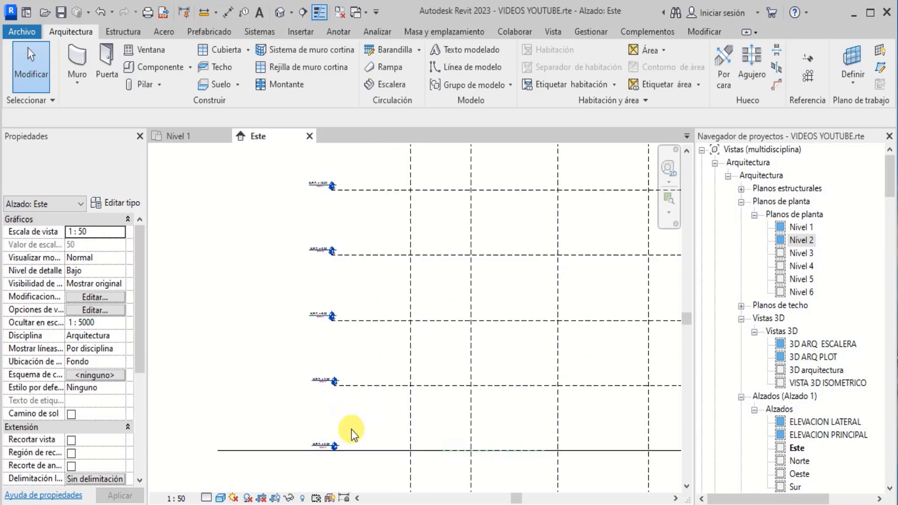
pyautogui.scroll(-5, 330, 425)
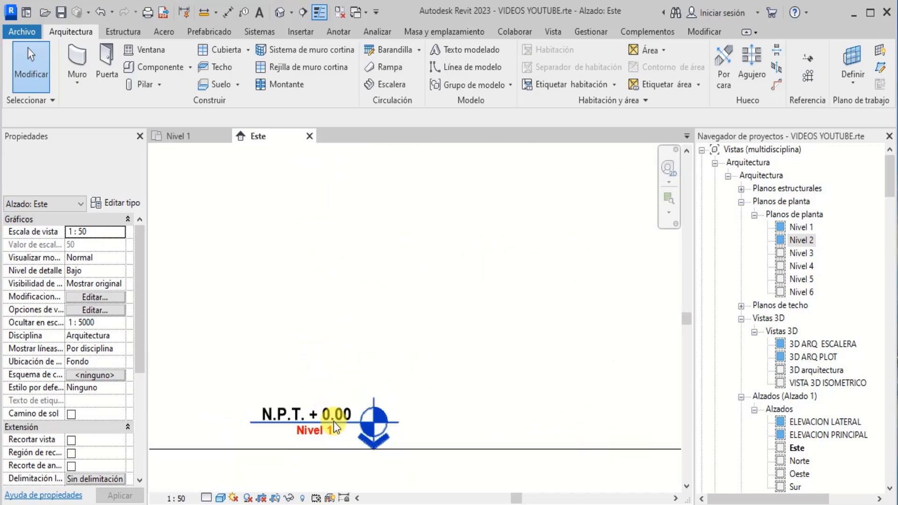
pyautogui.scroll(4, 324, 248)
pyautogui.scroll(-4, 353, 402)
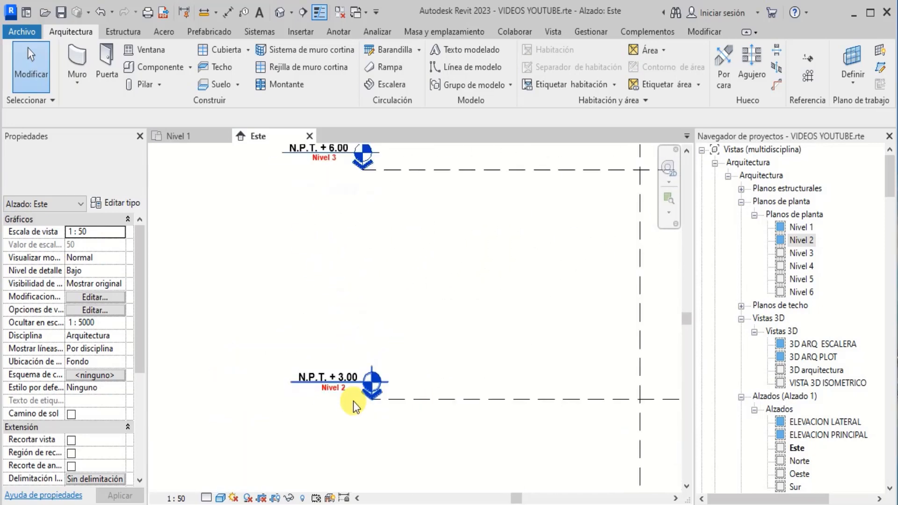
pyautogui.scroll(4, 358, 286)
pyautogui.scroll(-4, 356, 420)
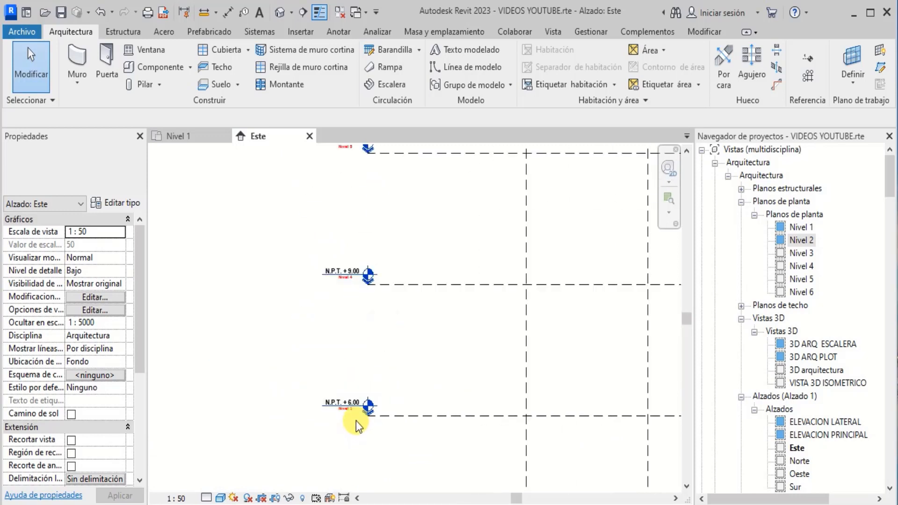
pyautogui.scroll(4, 352, 296)
pyautogui.scroll(-2, 371, 402)
pyautogui.scroll(-3, 372, 402)
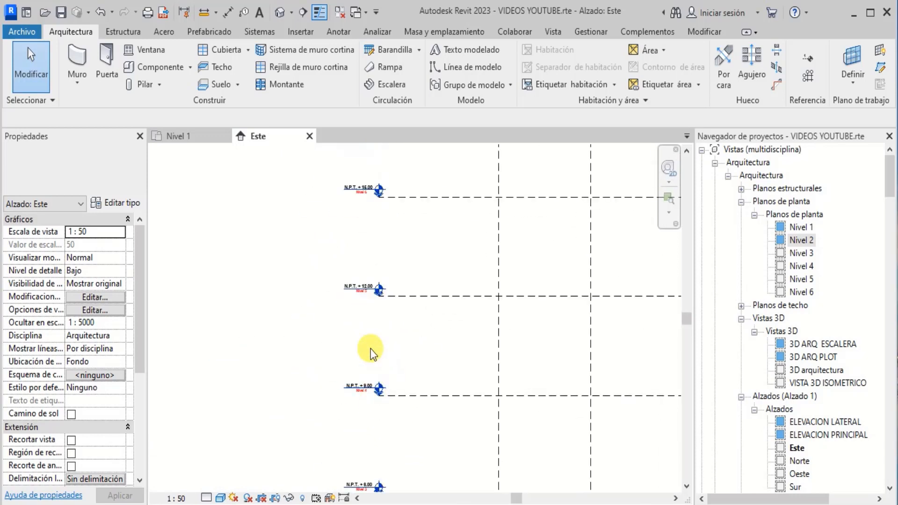
pyautogui.scroll(5, 346, 281)
pyautogui.scroll(-3, 372, 378)
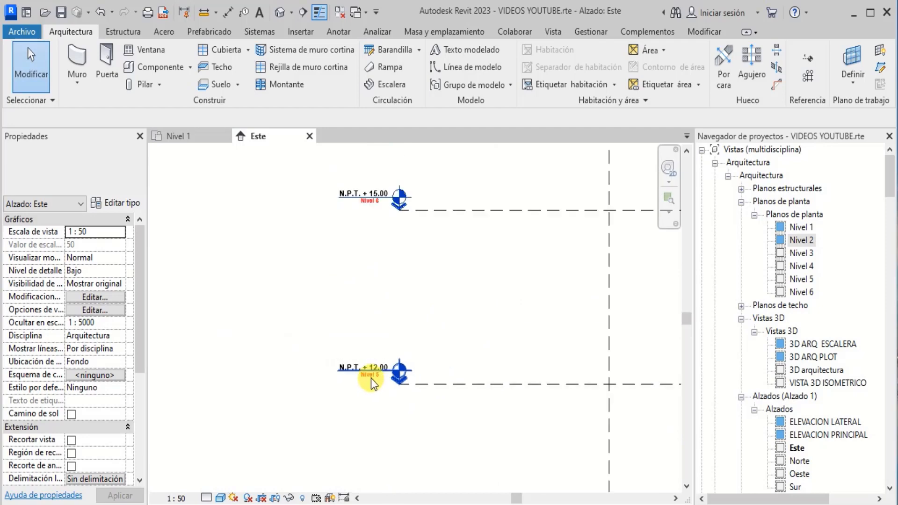
pyautogui.scroll(5, 365, 265)
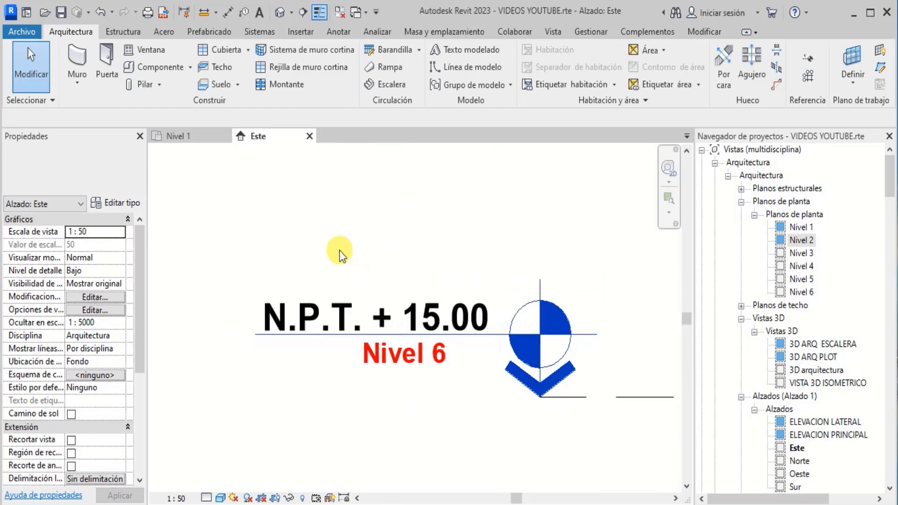
pyautogui.scroll(-5, 291, 237)
pyautogui.scroll(3, 327, 251)
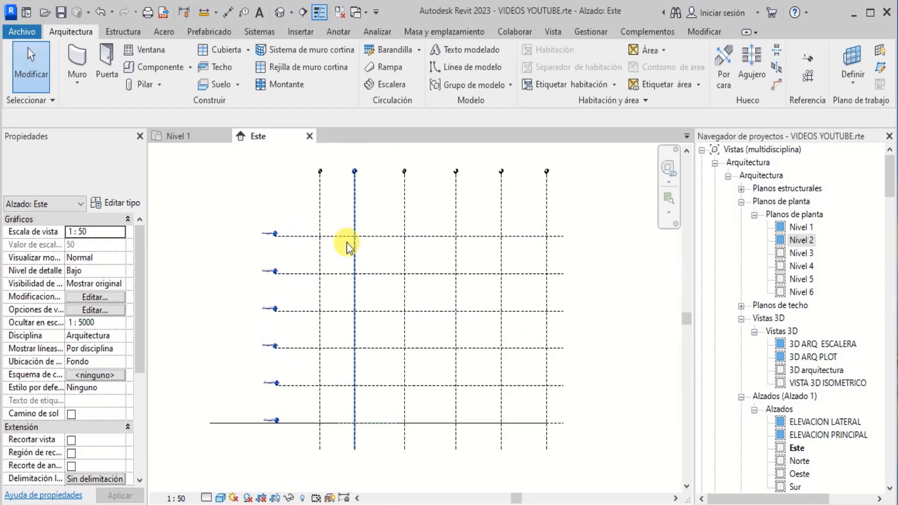
pyautogui.scroll(2, 497, 300)
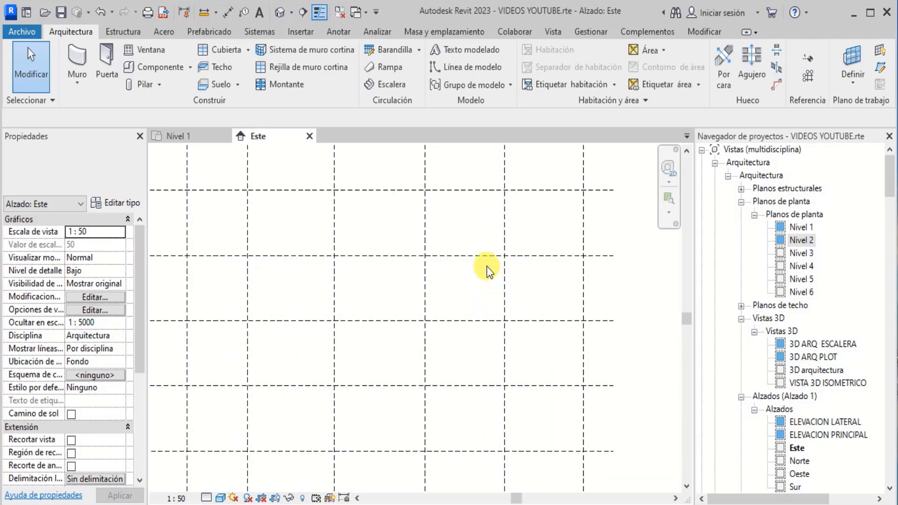
pyautogui.scroll(-3, 491, 250)
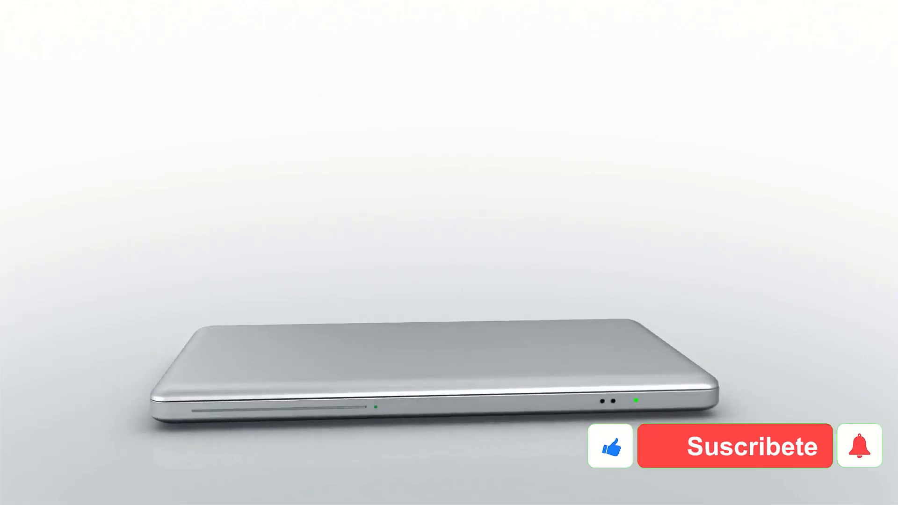